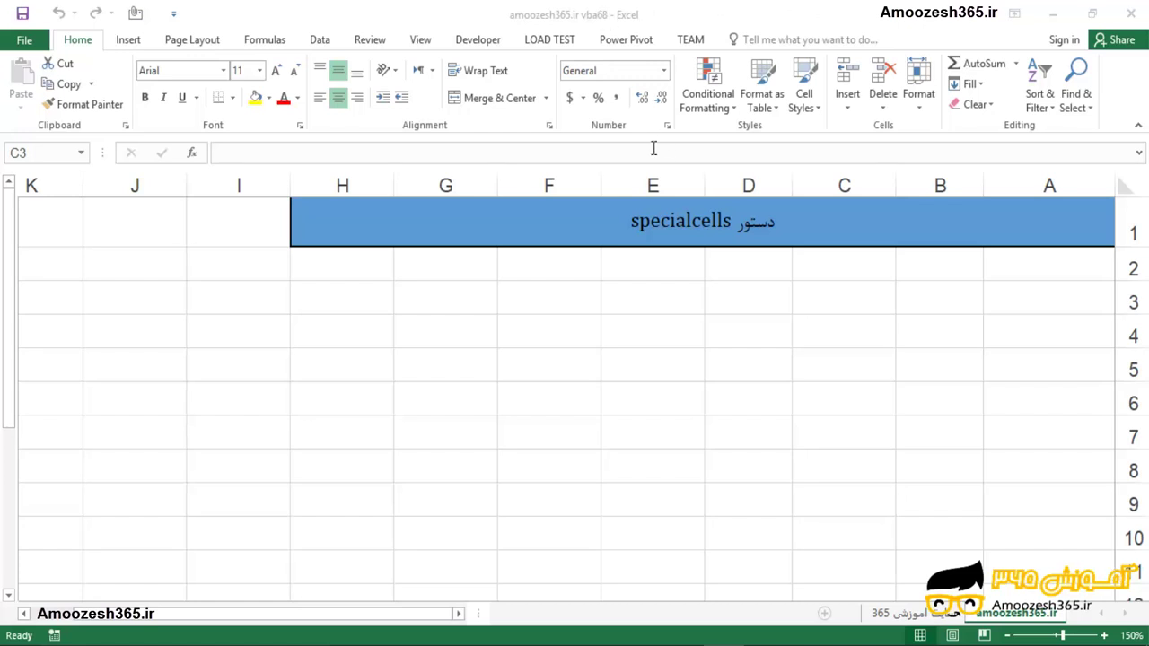
- Open the Visual Basic editor and declare a new Sub speciall procedure in Module2
left_click(487, 45)
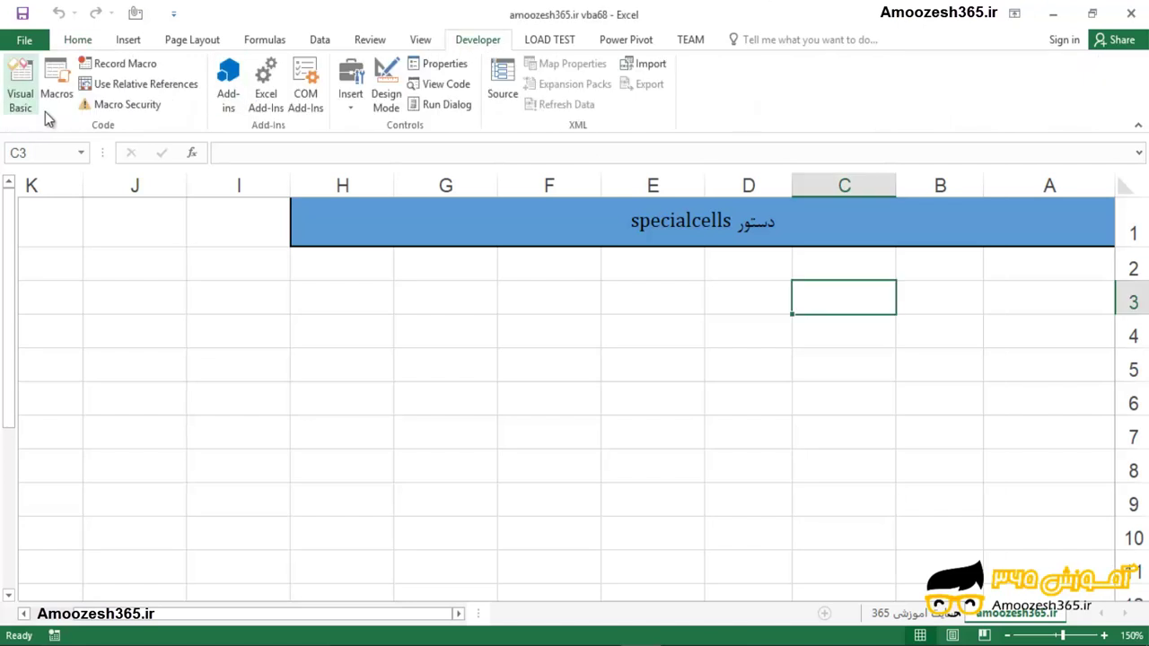
left_click(20, 85)
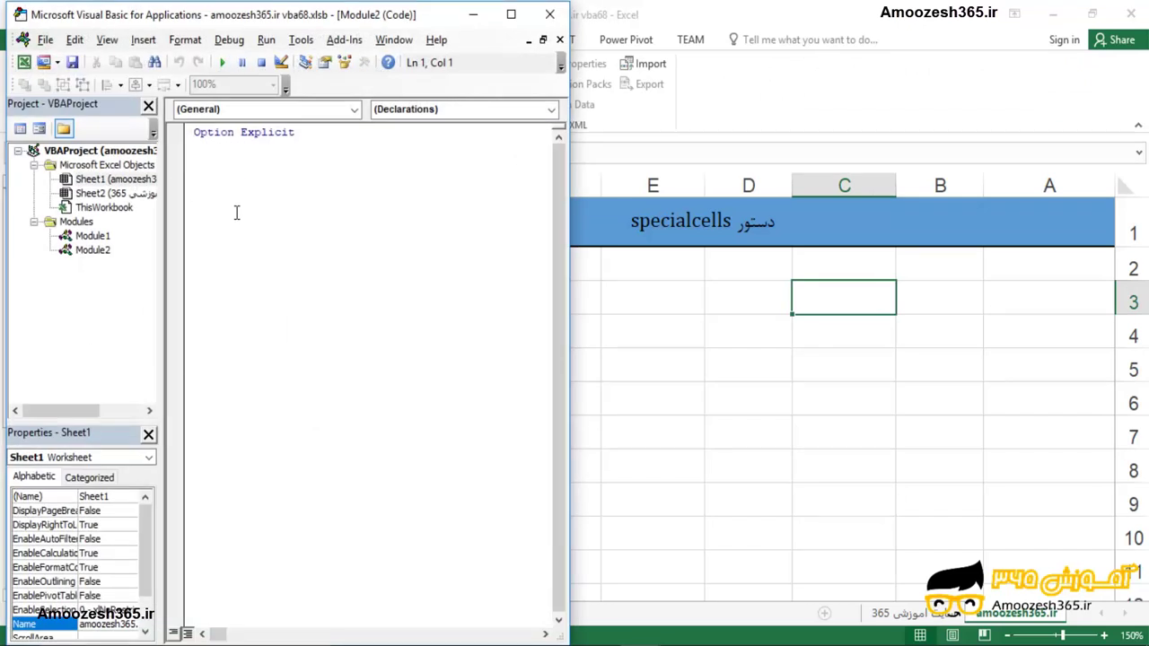
left_click(236, 213)
key("Return")
key("Return")
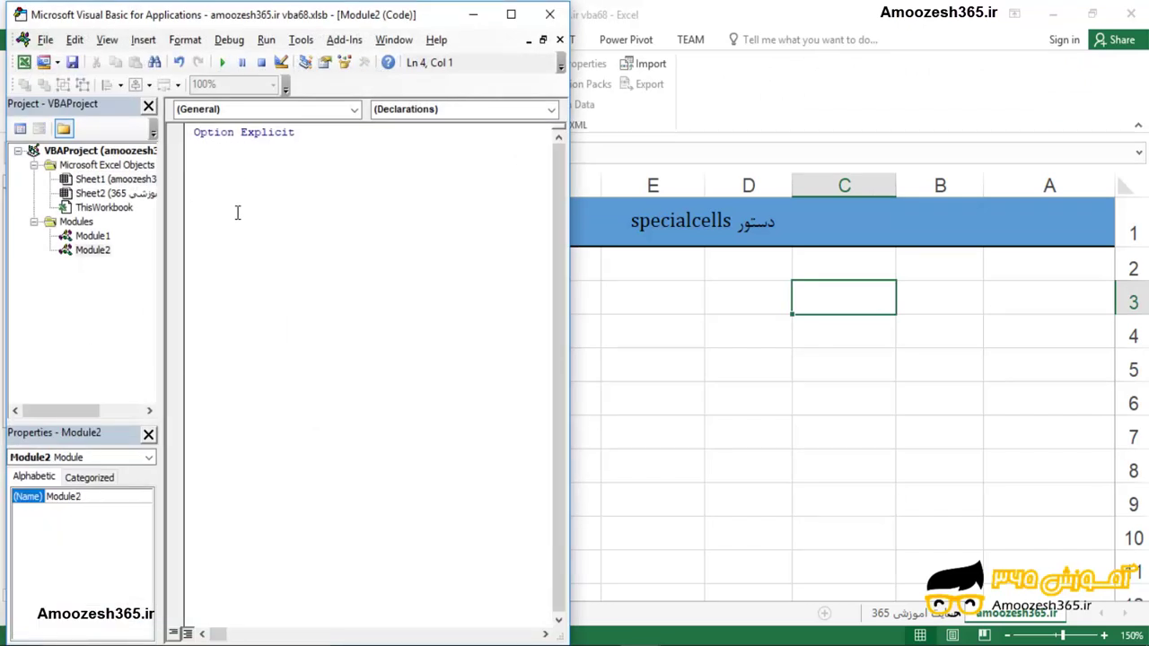
type("sub")
type(" special")
type("l")
key("Return")
key("Return")
key("Return")
key("Return")
key("Return")
key("Return")
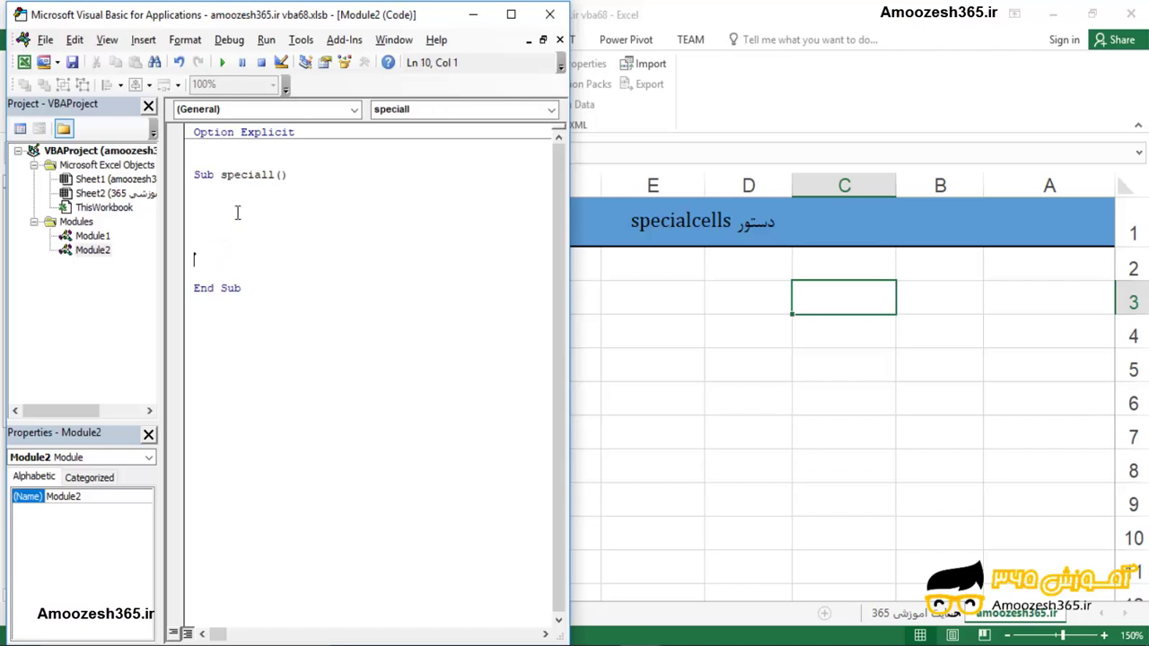
- Start the procedure body with ActiveCell.SpecialCells( using IntelliSense
key("Up")
key("Up")
key("Up")
key("Up")
type("a")
type("c")
key("ctrl+space")
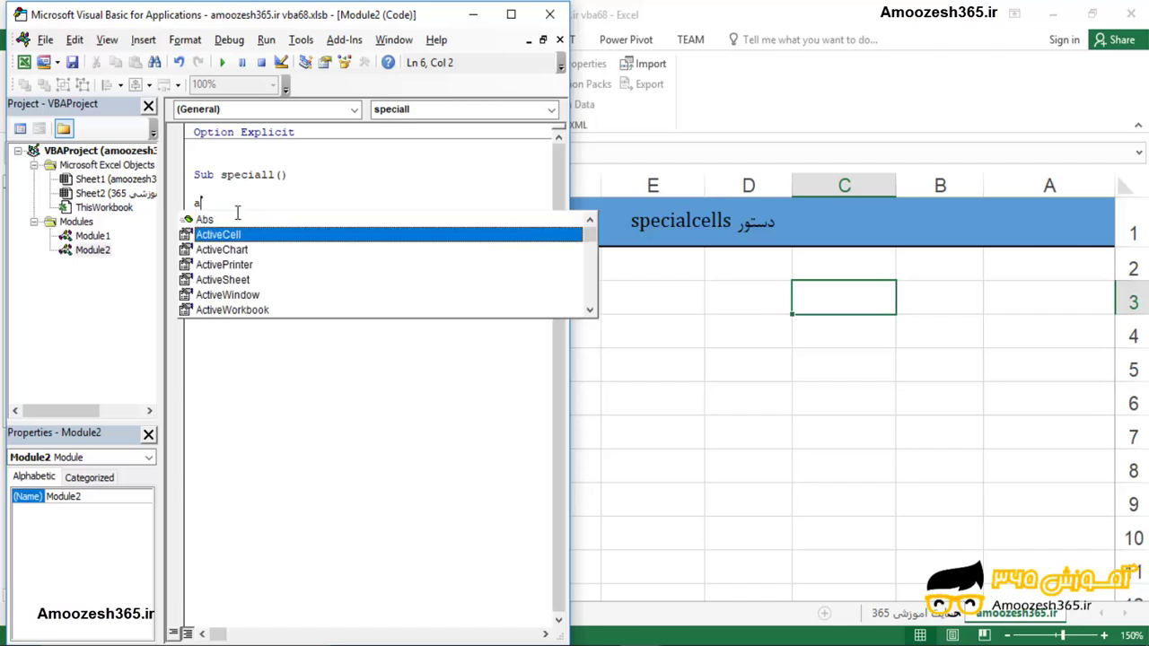
key("Tab")
type(".")
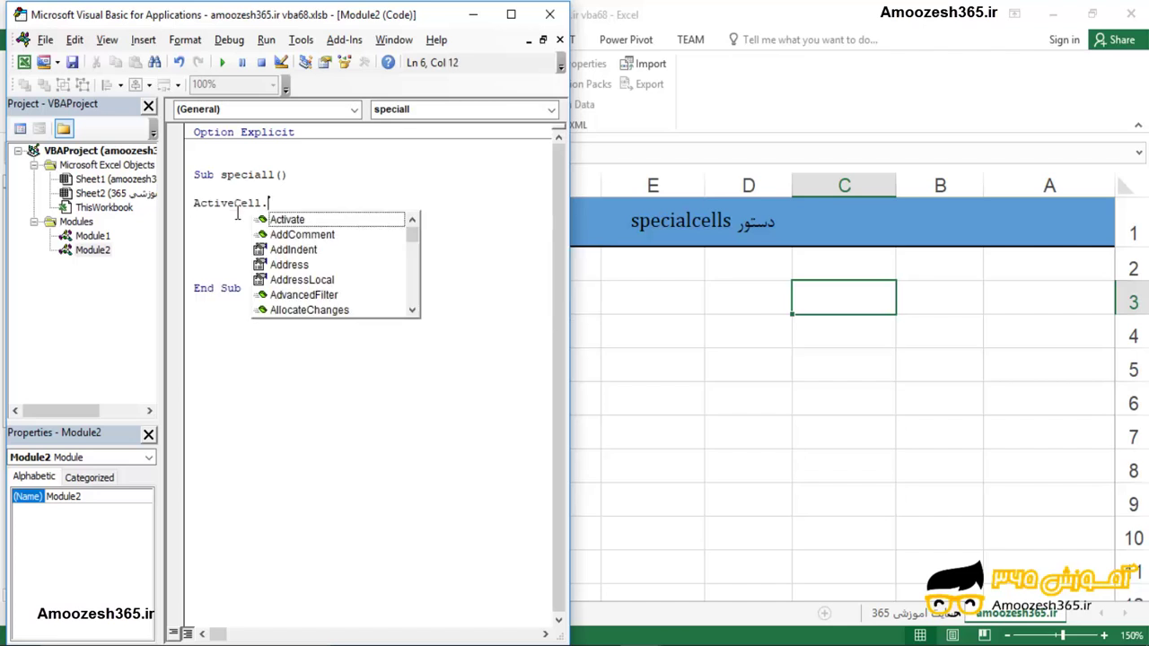
type("s")
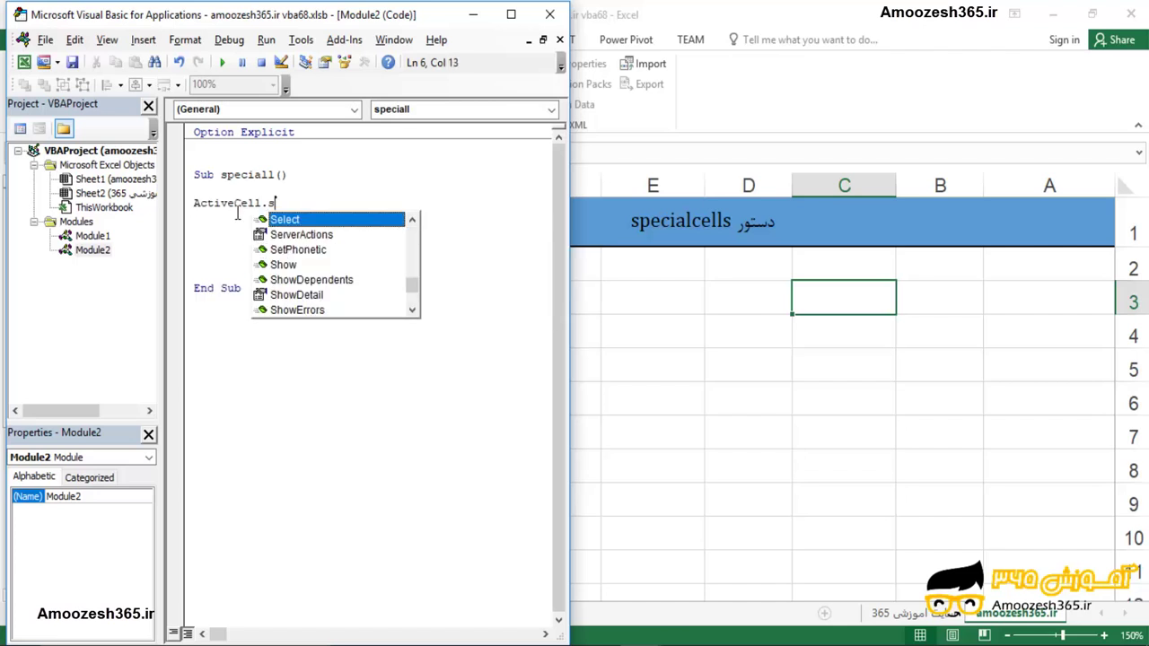
key("Down")
type("p")
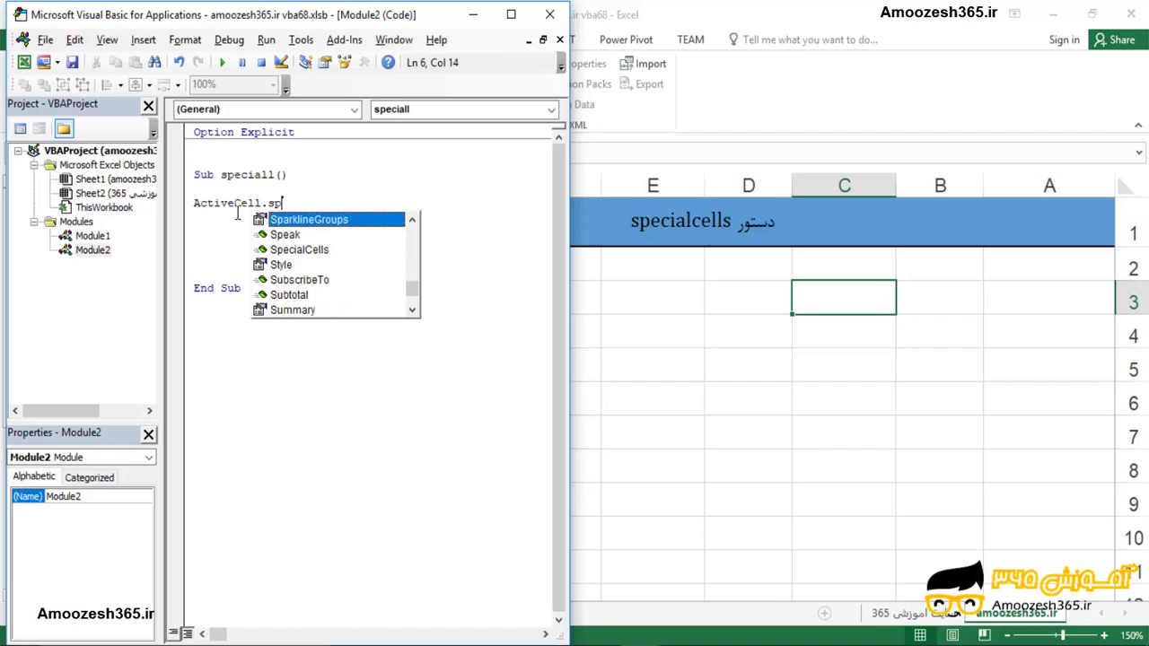
key("Down")
key("Down")
key("Down")
key("Up")
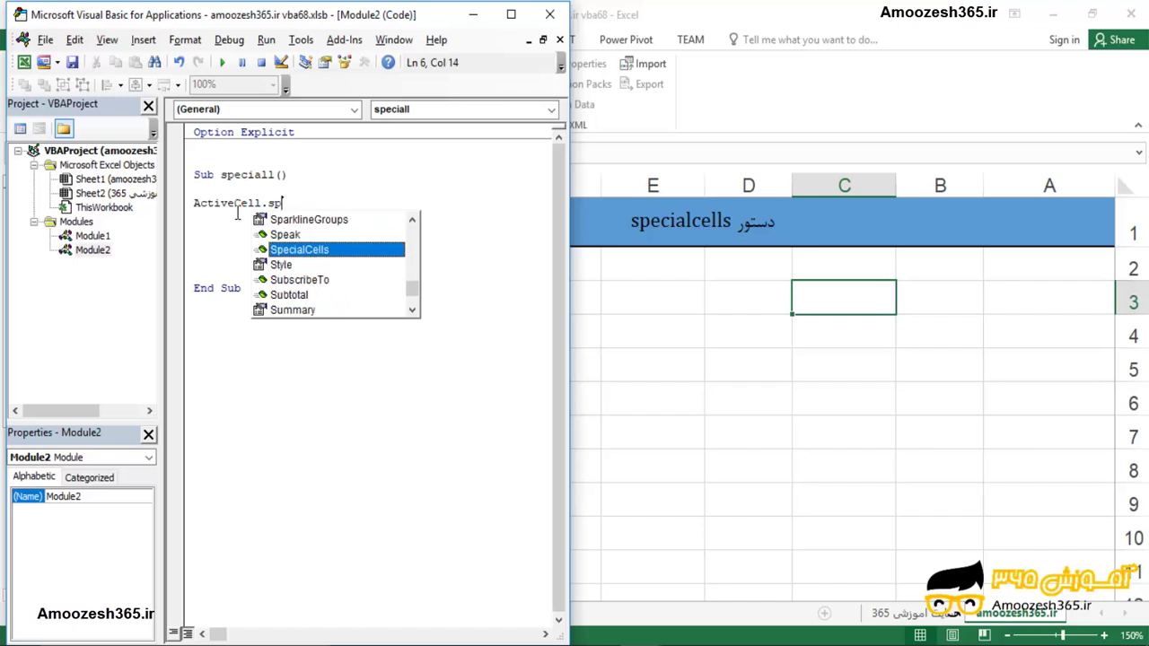
key("Tab")
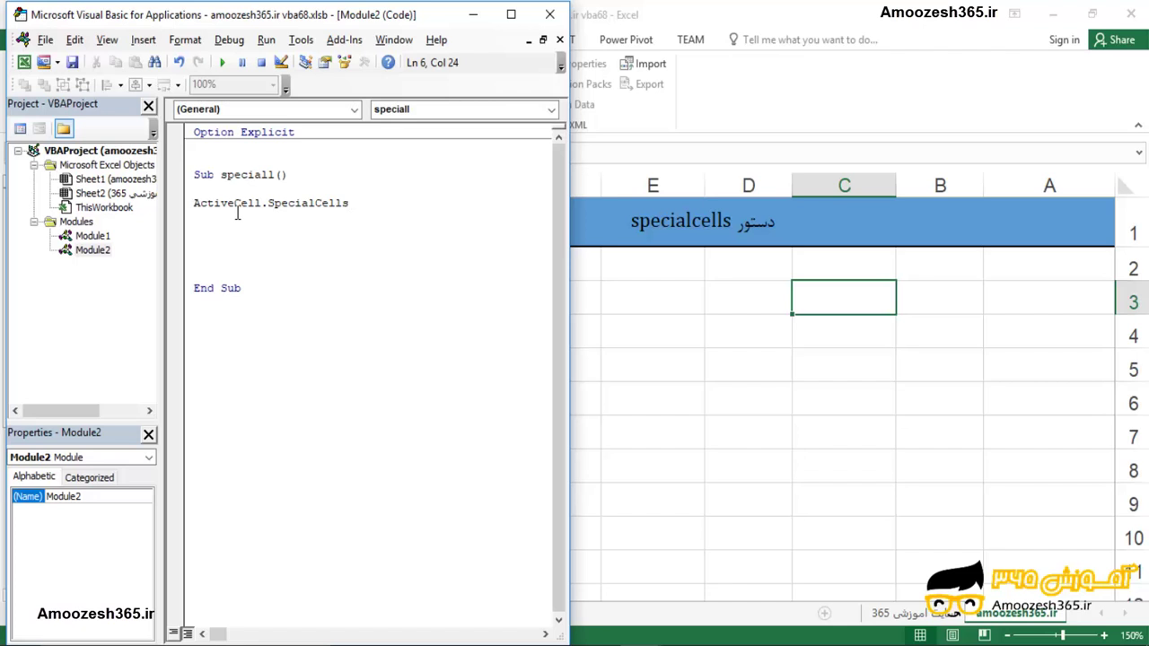
type("(")
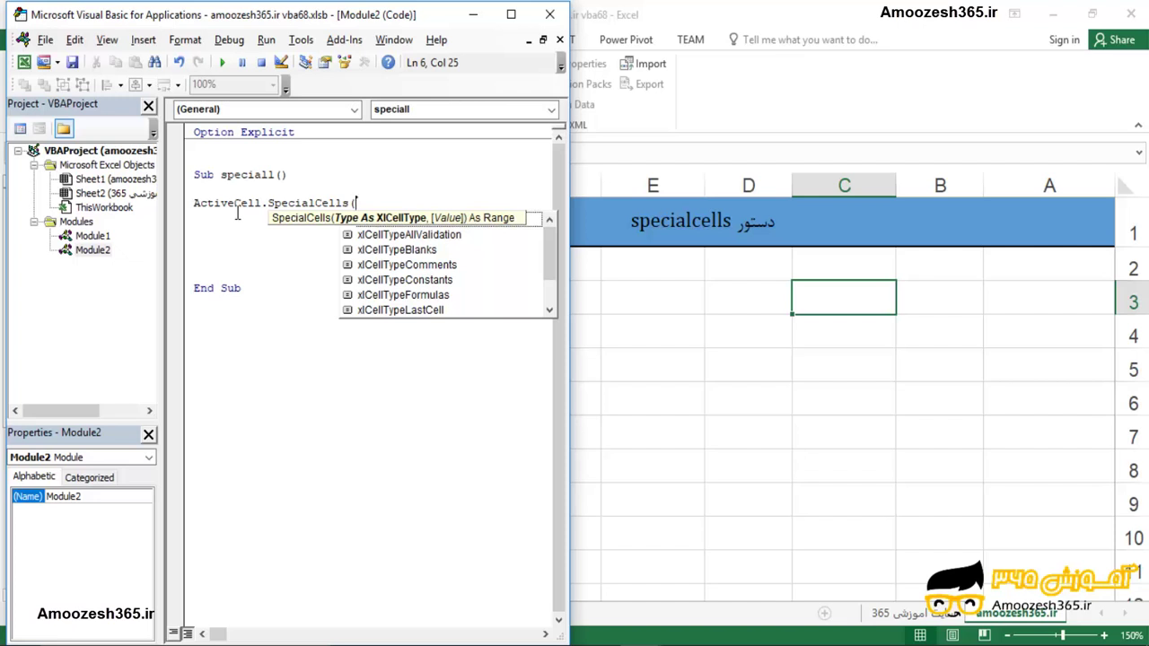
- Pass xlCellTypeFormulas as the SpecialCells cell type
key("Down")
key("Down")
key("Down")
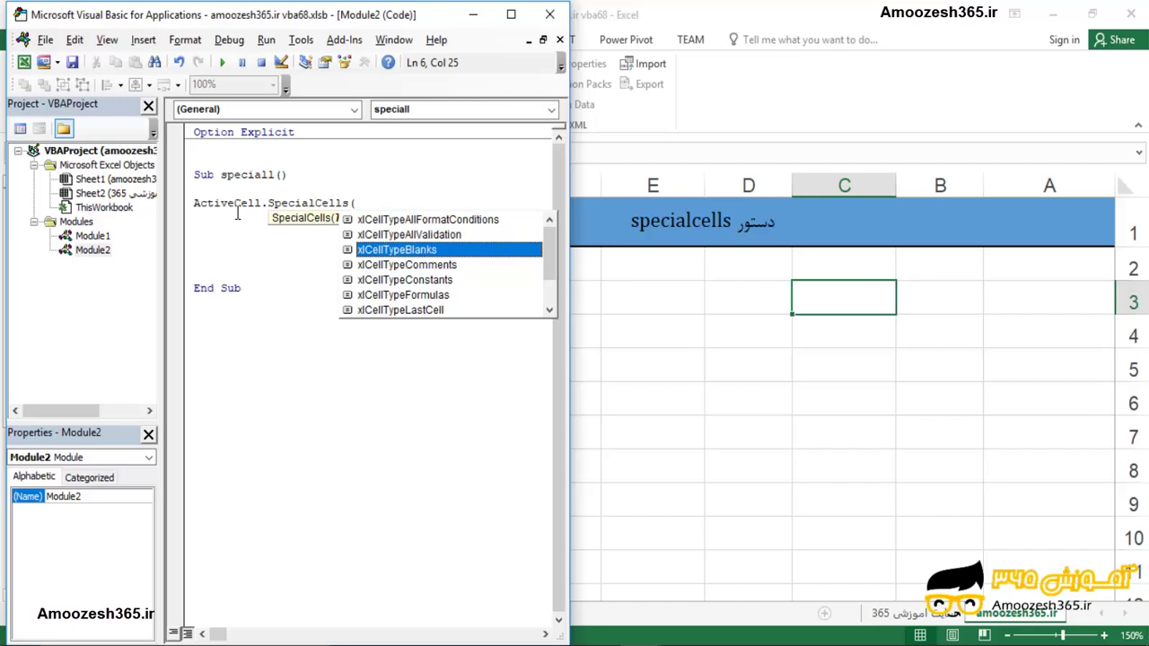
key("Up")
key("Up")
key("Down")
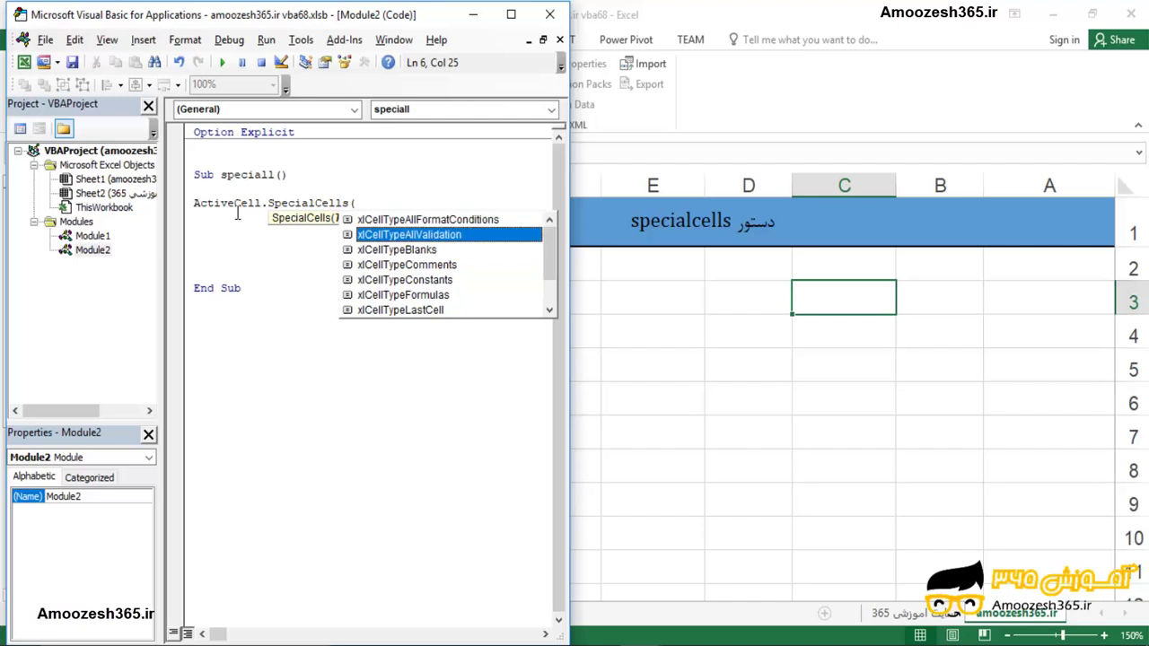
key("Down")
key("Down")
key("Down")
key("Down")
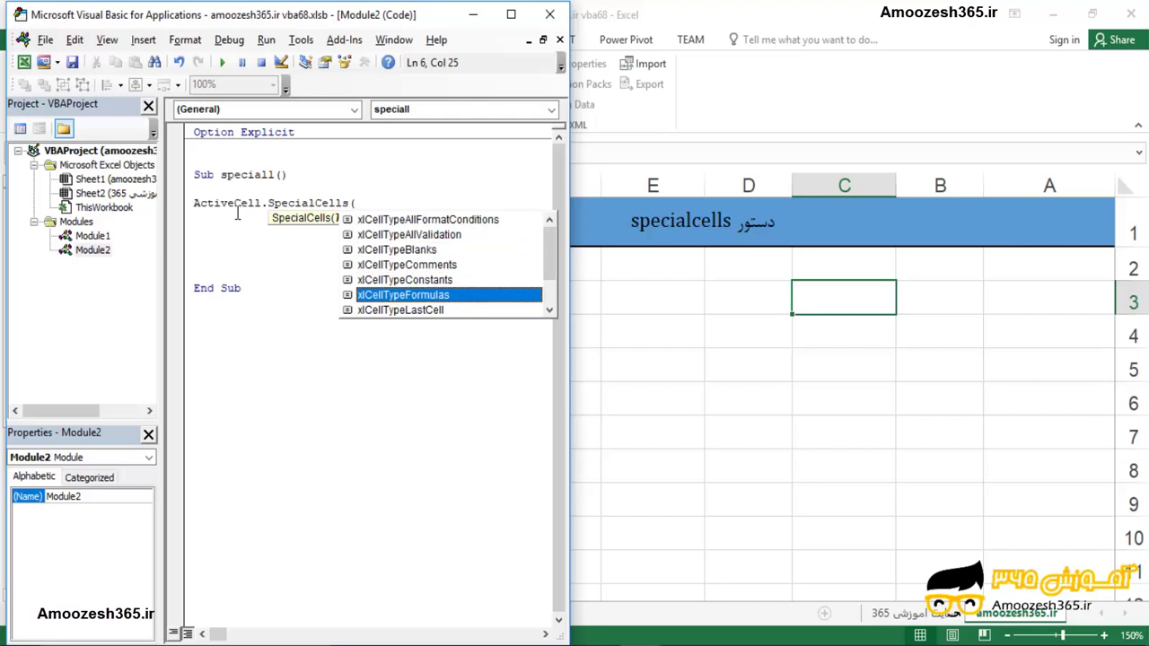
key("Down")
key("Down")
key("Down")
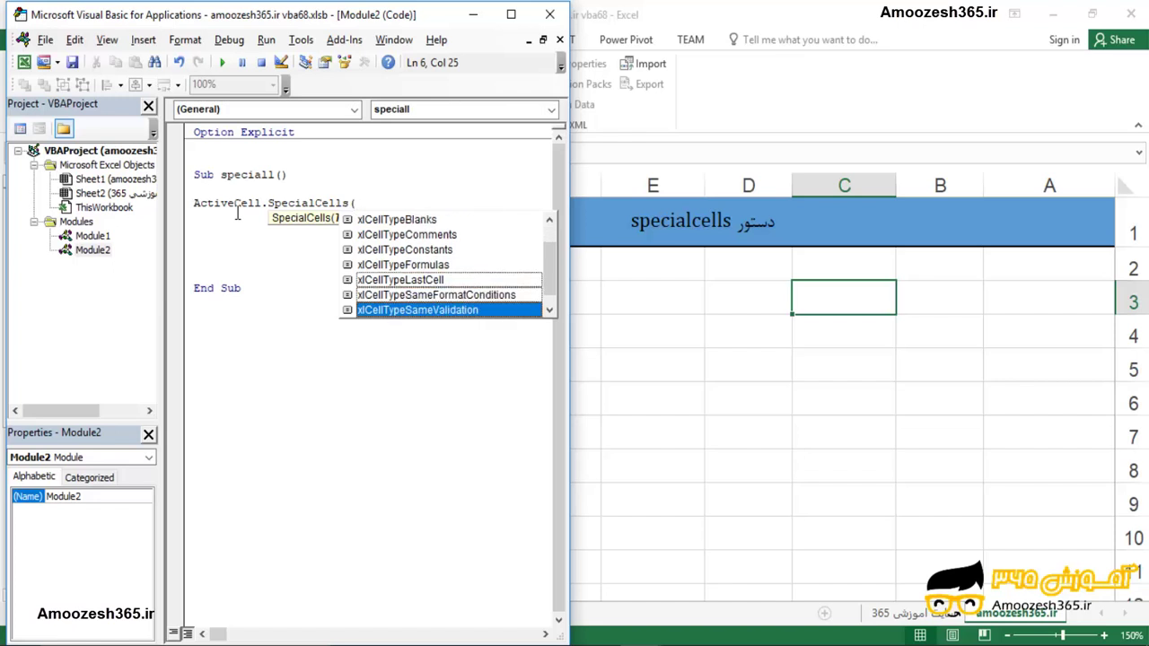
key("Up")
key("Up")
key("Up")
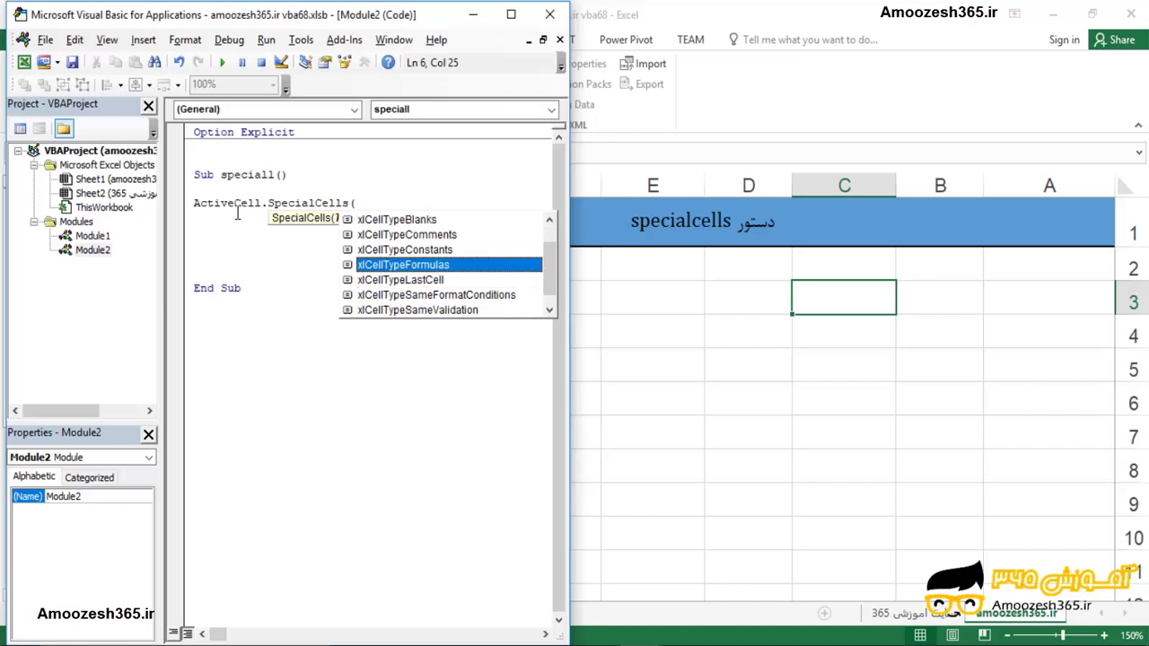
key("Tab")
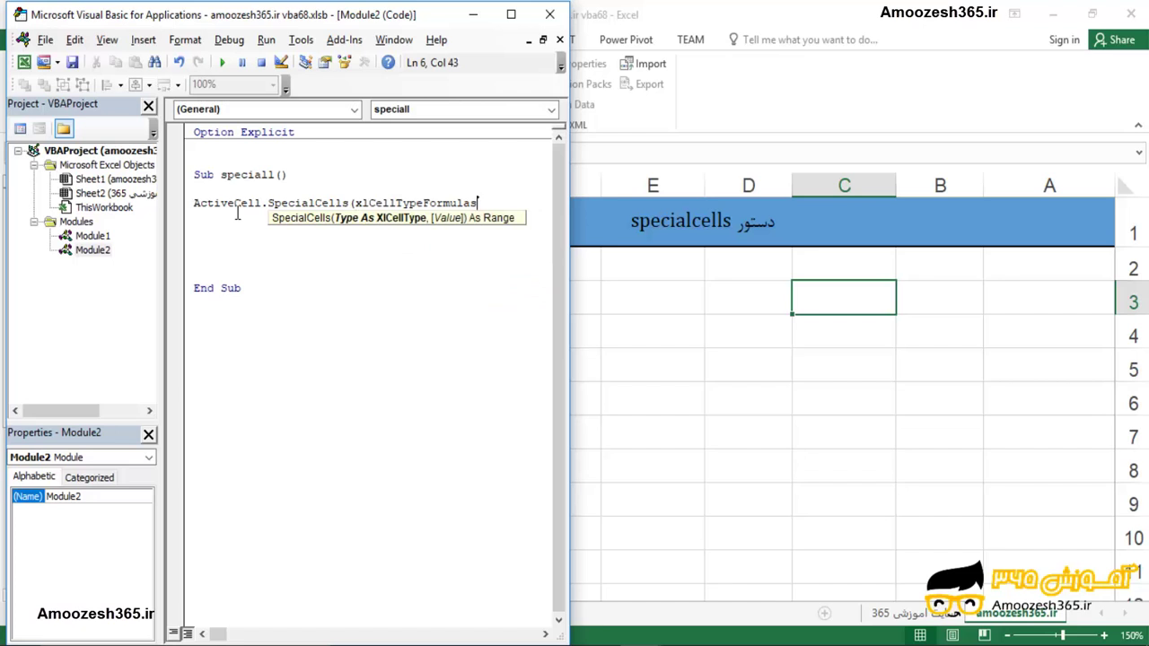
- Complete the line with .Interior.Color = vbRed, fixing the typo in vbRed
type(").")
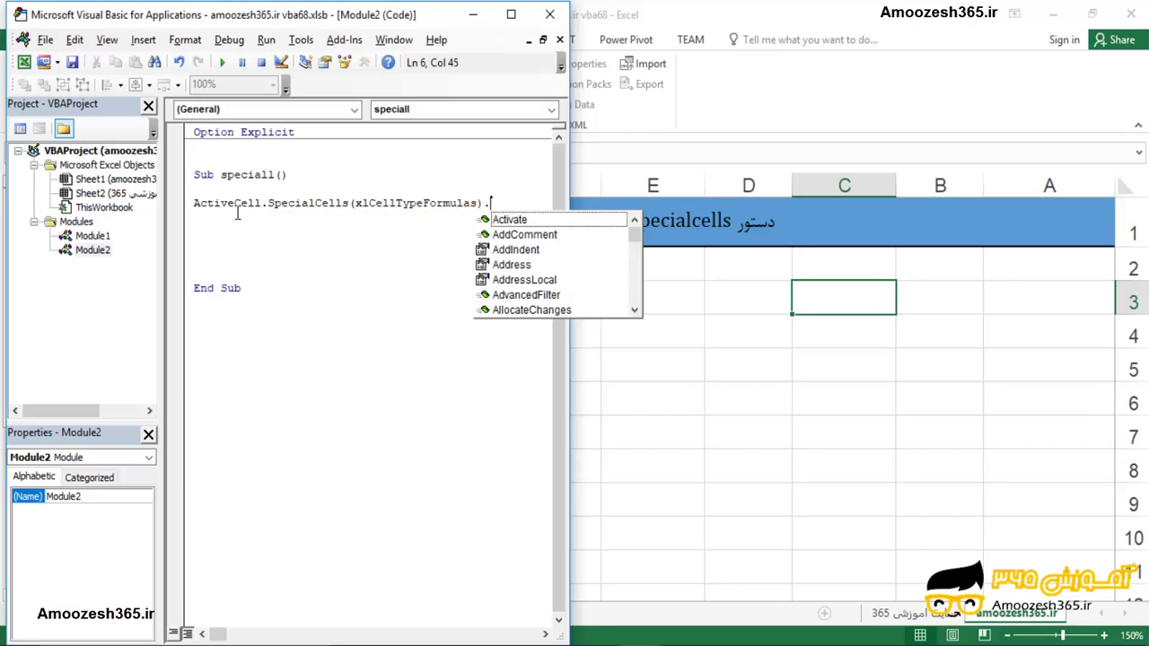
type("in")
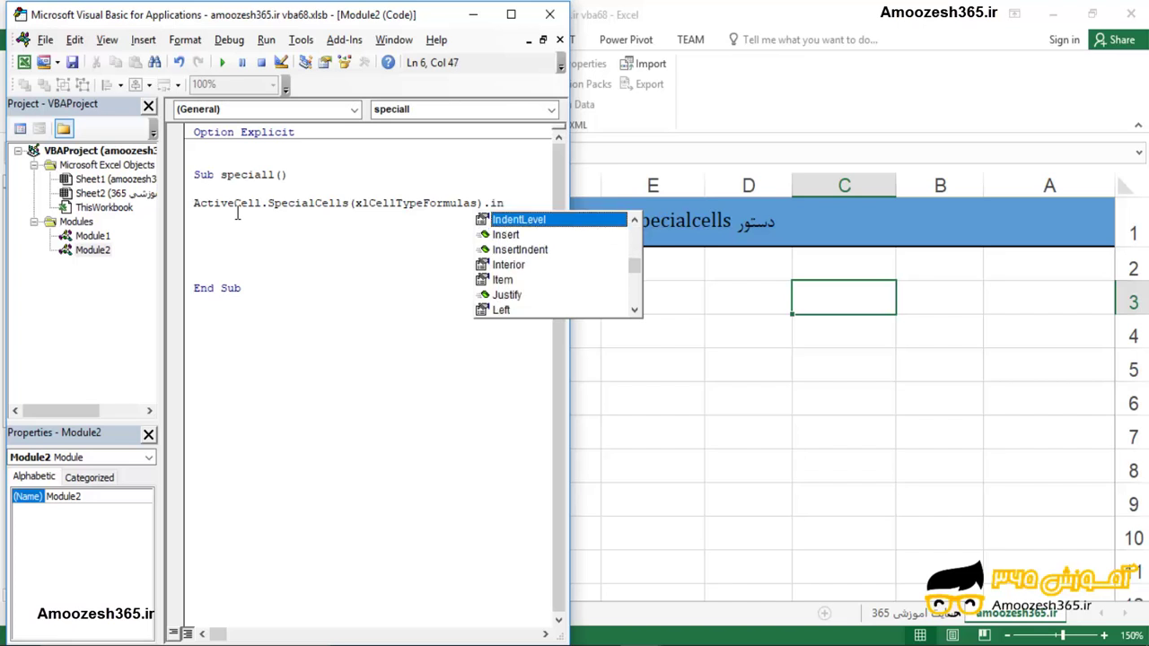
key("Down")
key("Down")
key("Down")
key("Tab")
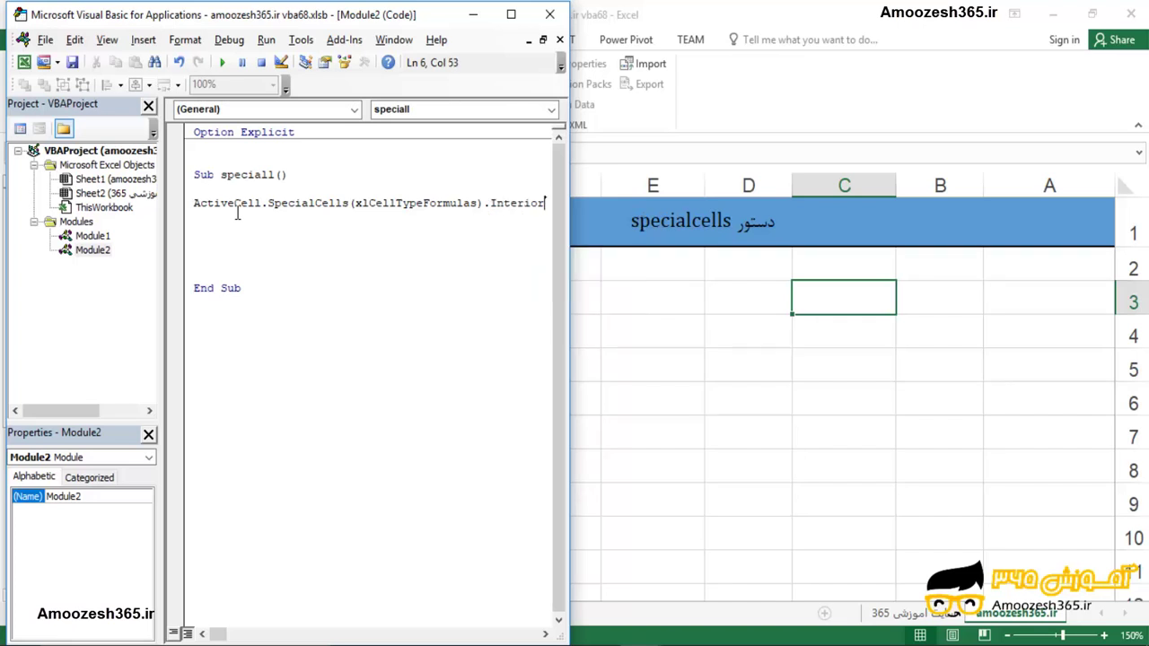
type(".co")
key("Tab")
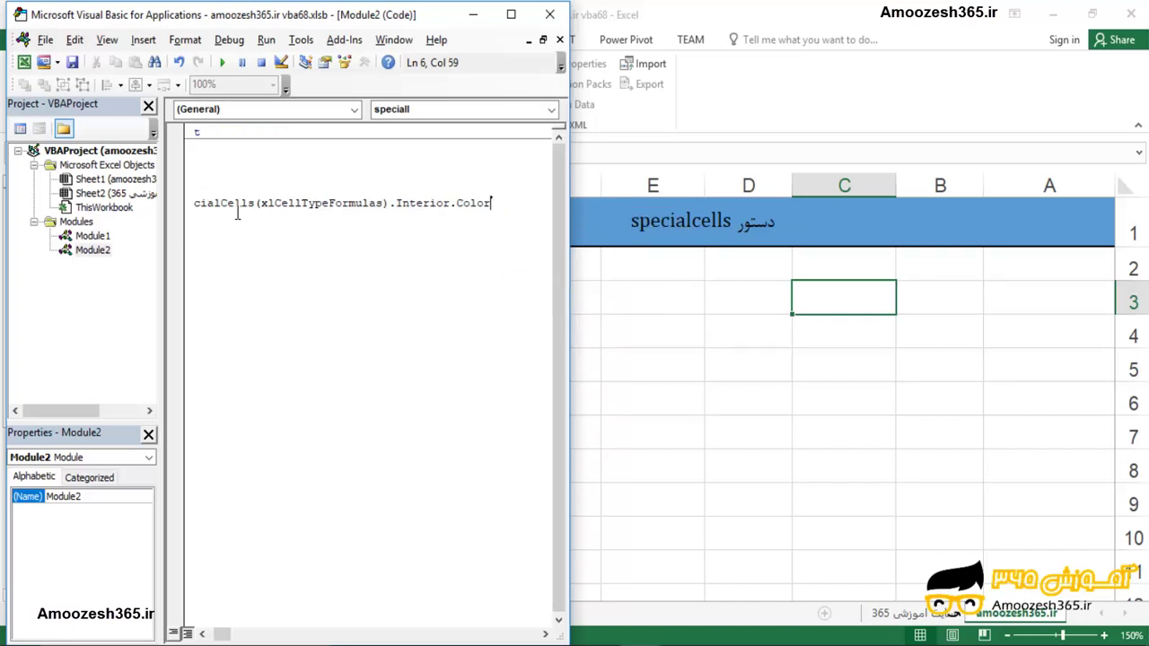
type("=vb")
type("refd")
key("BackSpace")
key("BackSpace")
type("d")
left_click(423, 285)
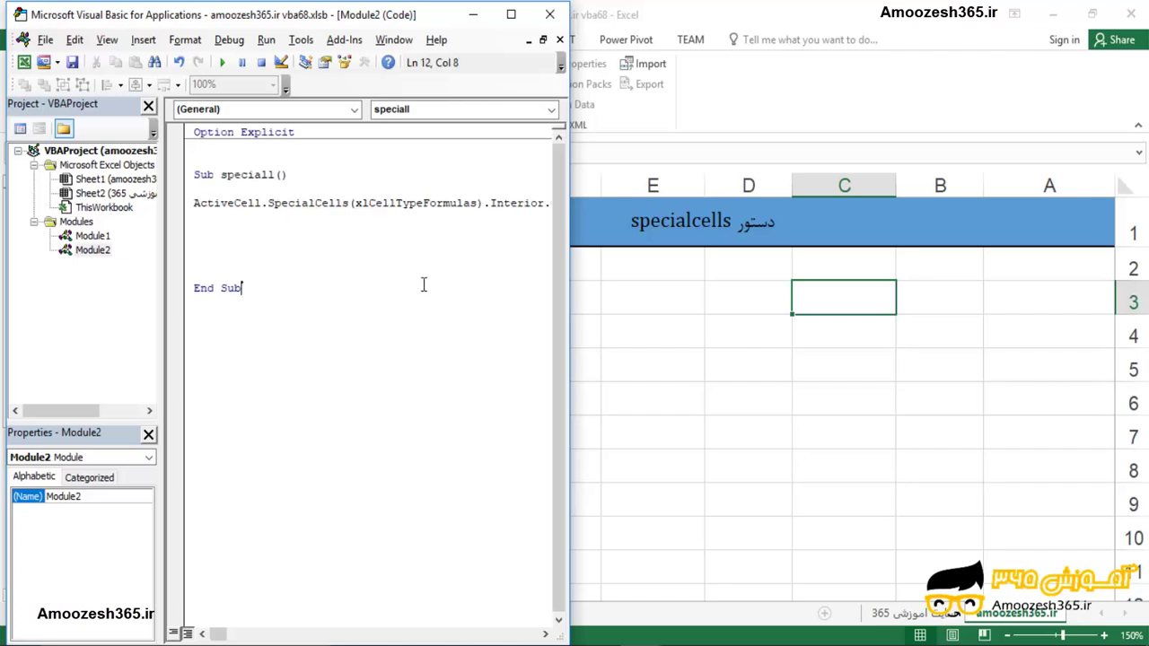
- Enter =SUM(H3:H9) in cell E3
left_click(803, 344)
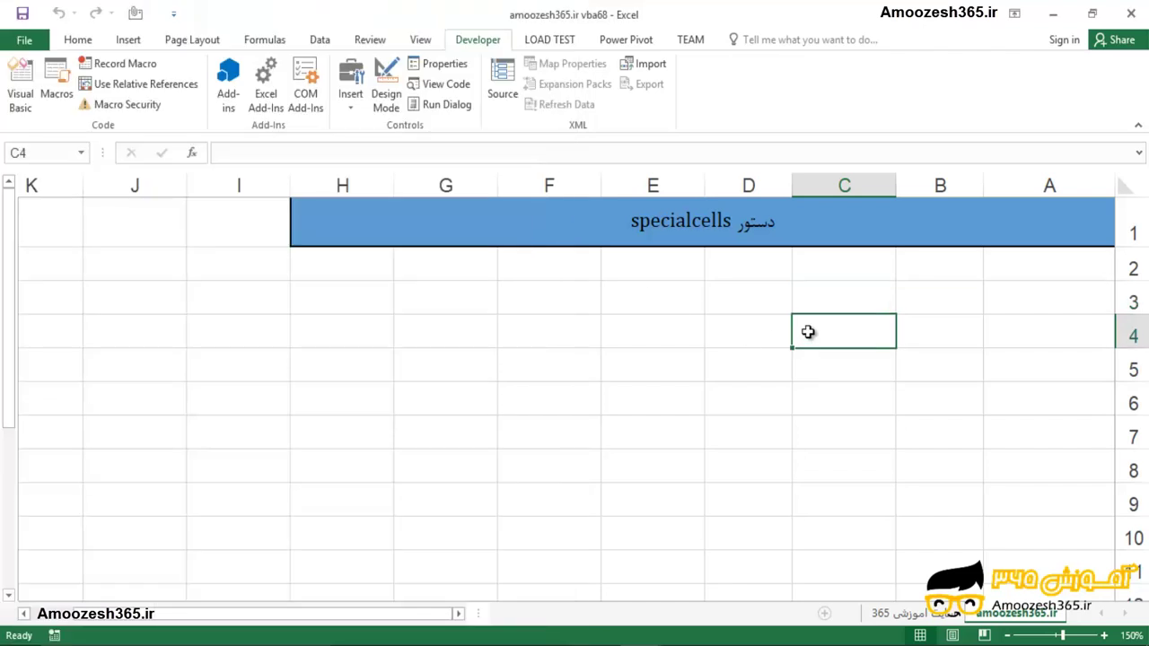
left_click(841, 298)
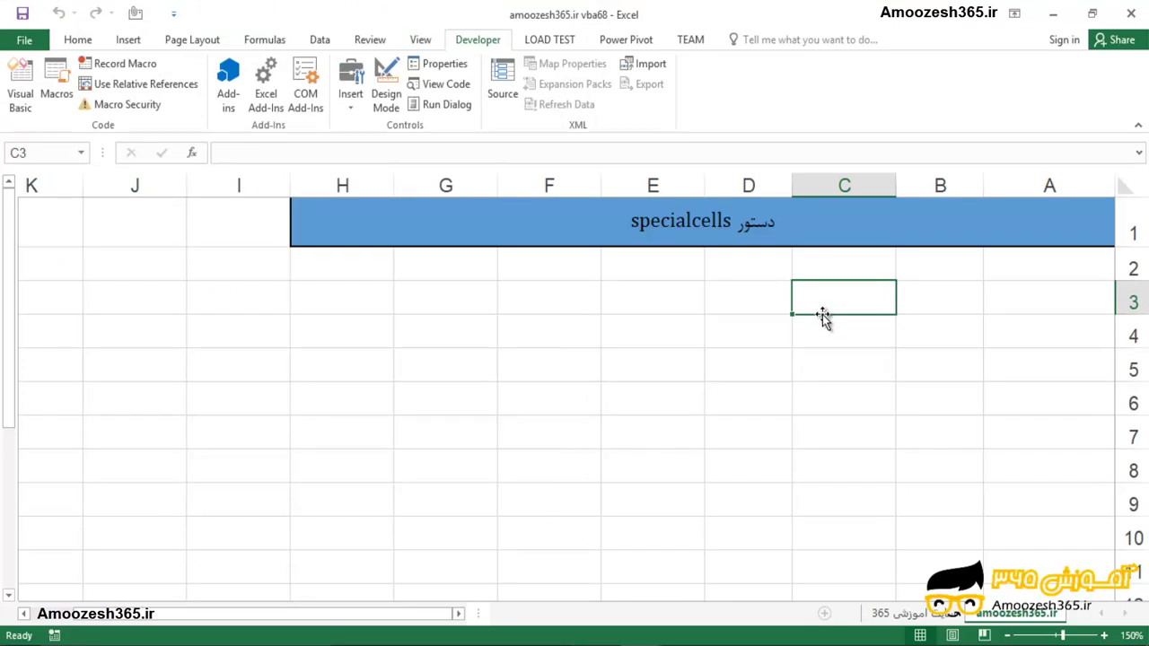
left_click(696, 293)
type("=")
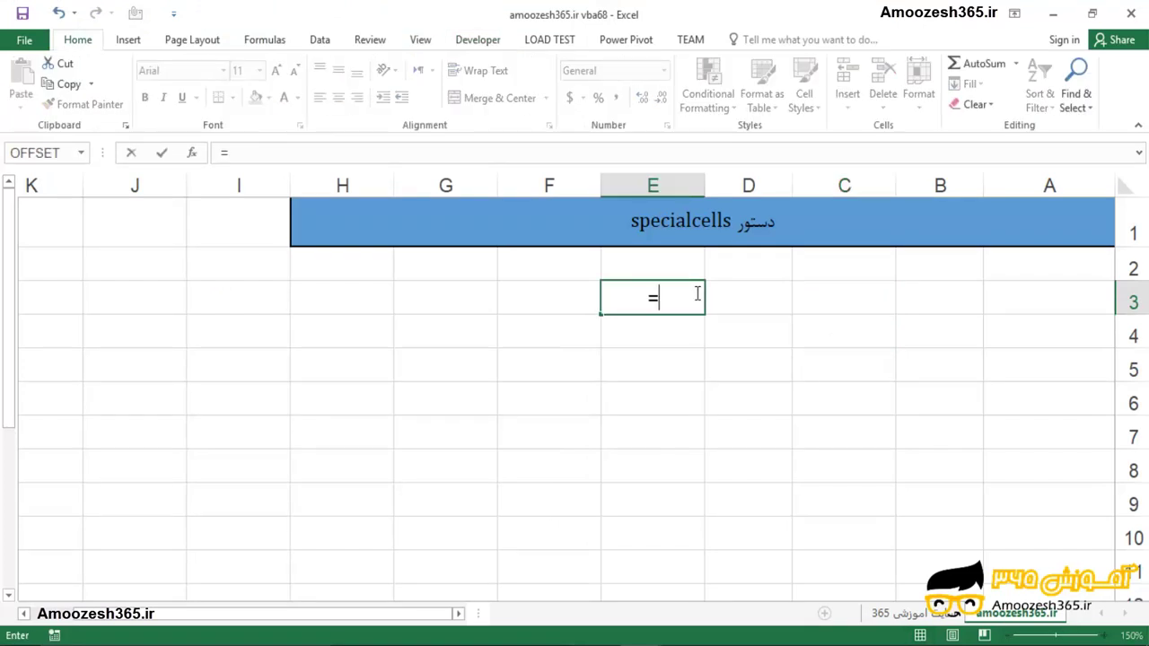
type("sum")
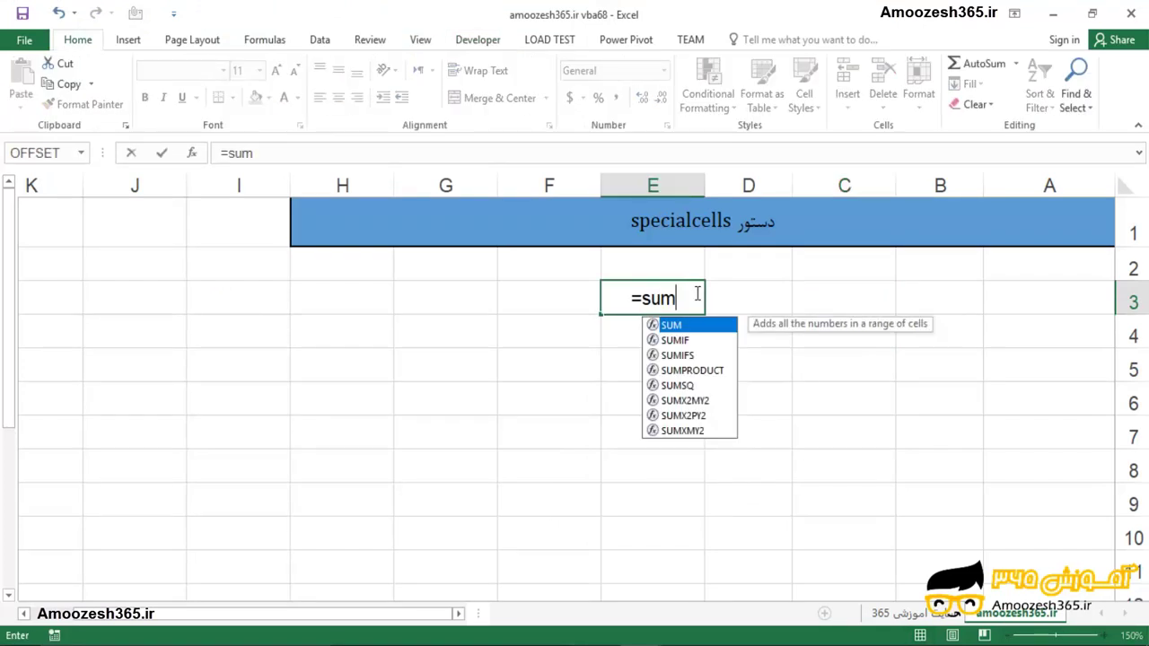
type("(")
left_click_drag(322, 301, 356, 499)
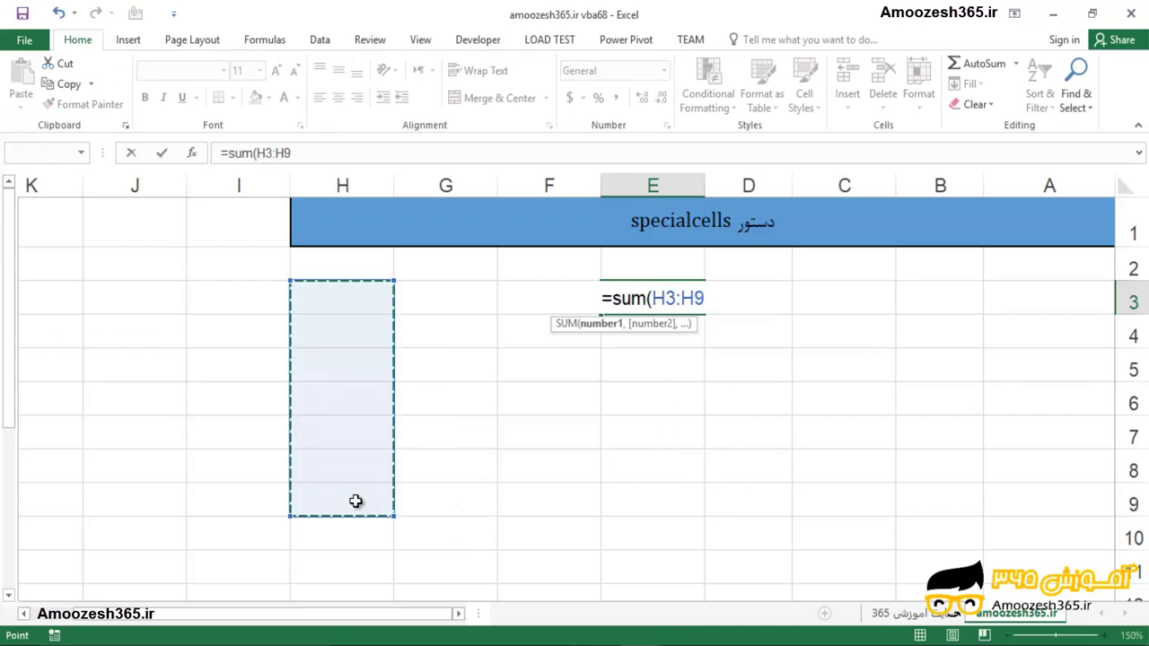
key("Return")
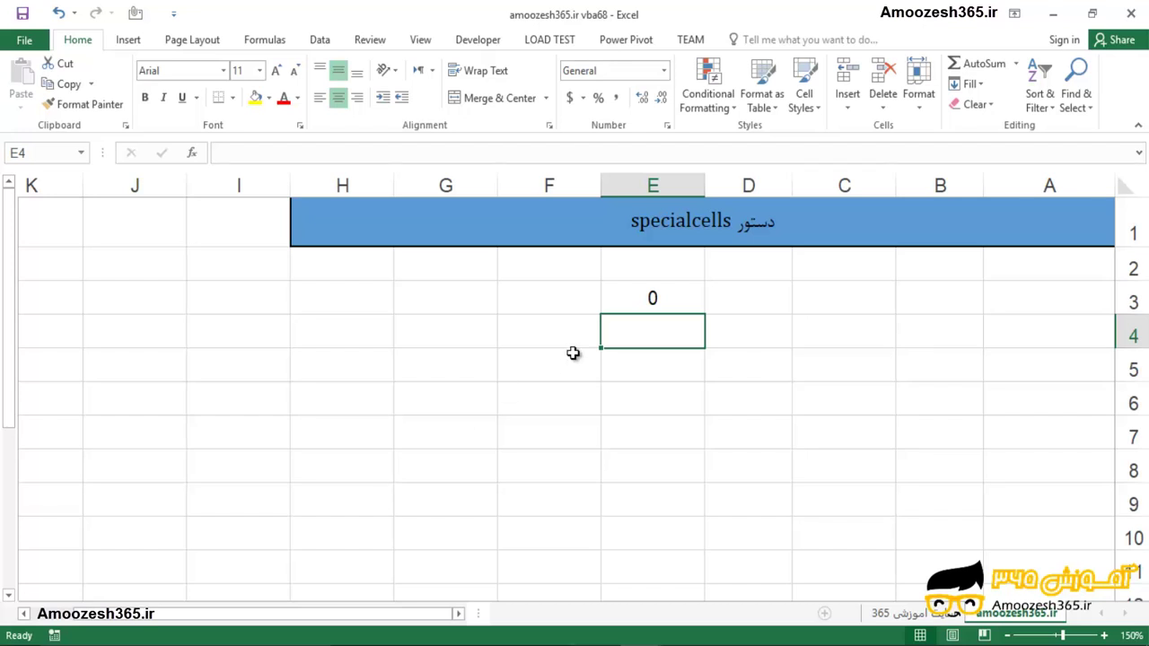
- Fill the SUM formula down to E9 and check the copies, e.g. =SUM(H8:H14) in E8
left_click_drag(336, 296, 349, 513)
left_click(675, 329)
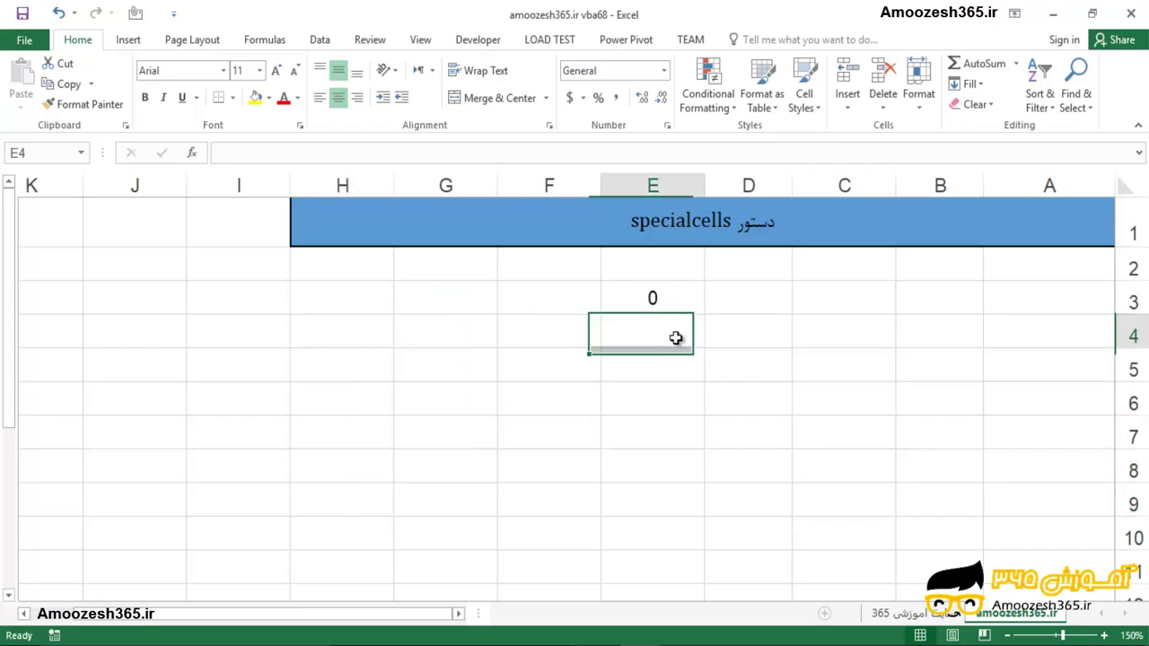
left_click(651, 298)
left_click_drag(601, 314, 598, 510)
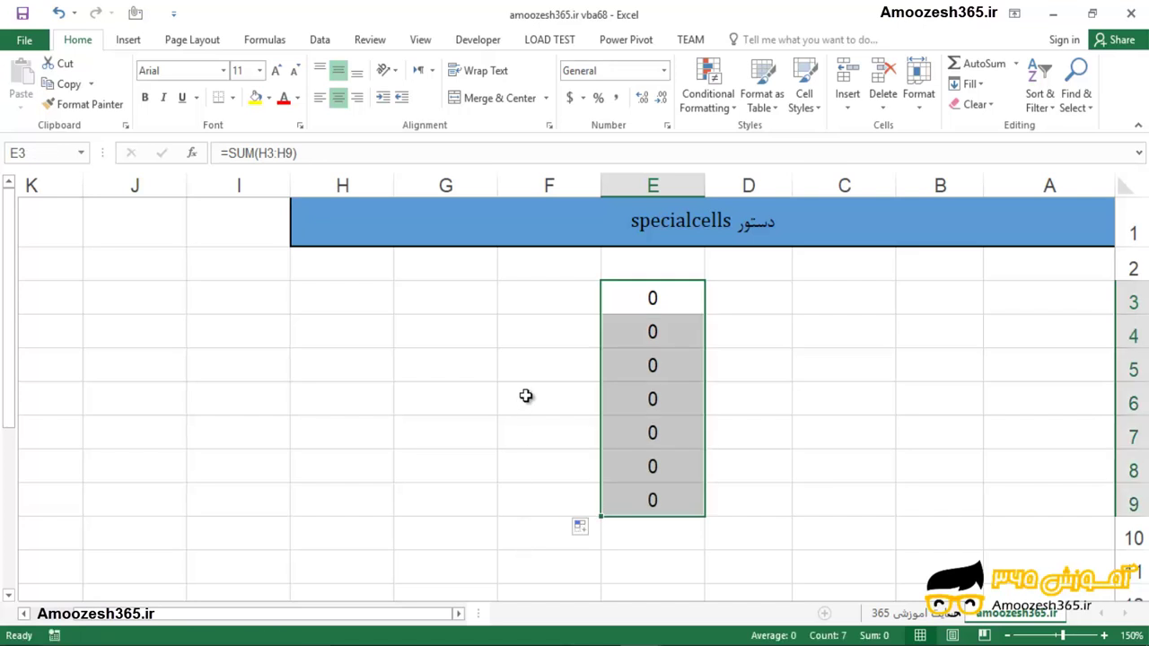
left_click(525, 294)
left_click(659, 310)
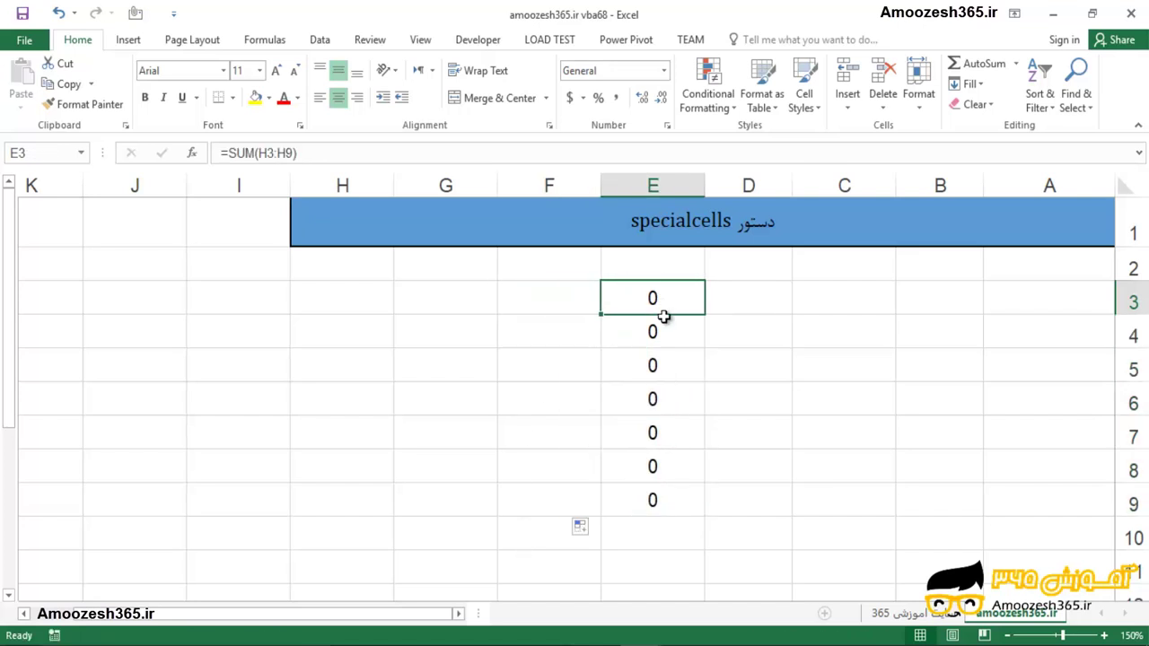
left_click(662, 335)
key("Down")
key("Down")
key("Down")
key("Down")
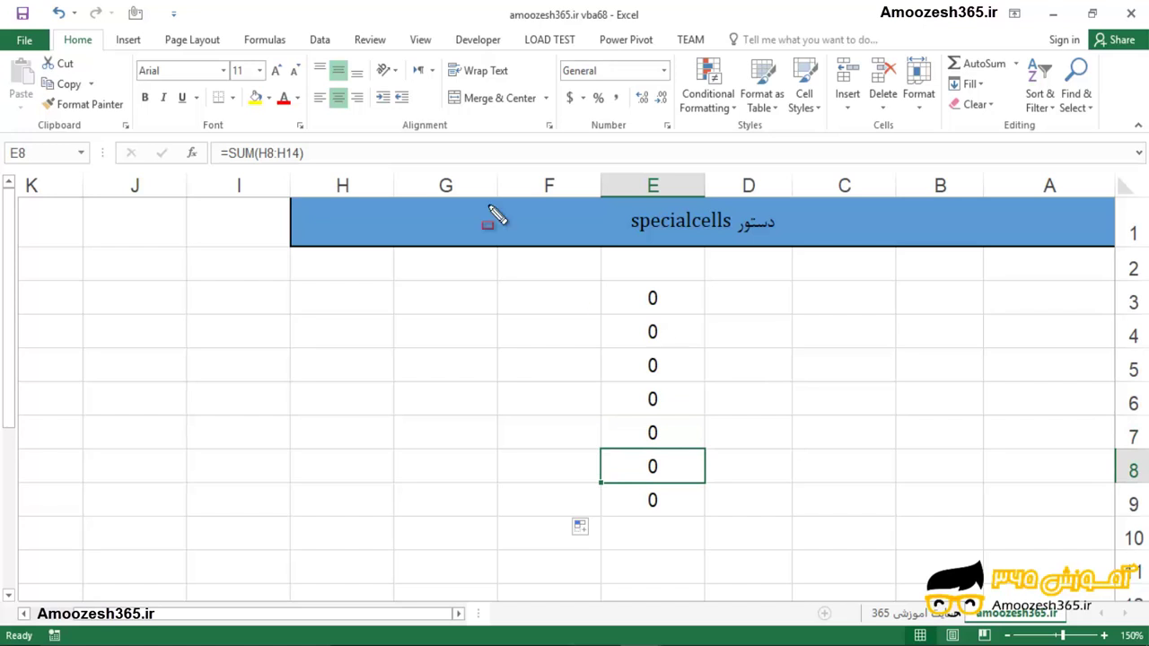
left_click_drag(210, 139, 323, 172)
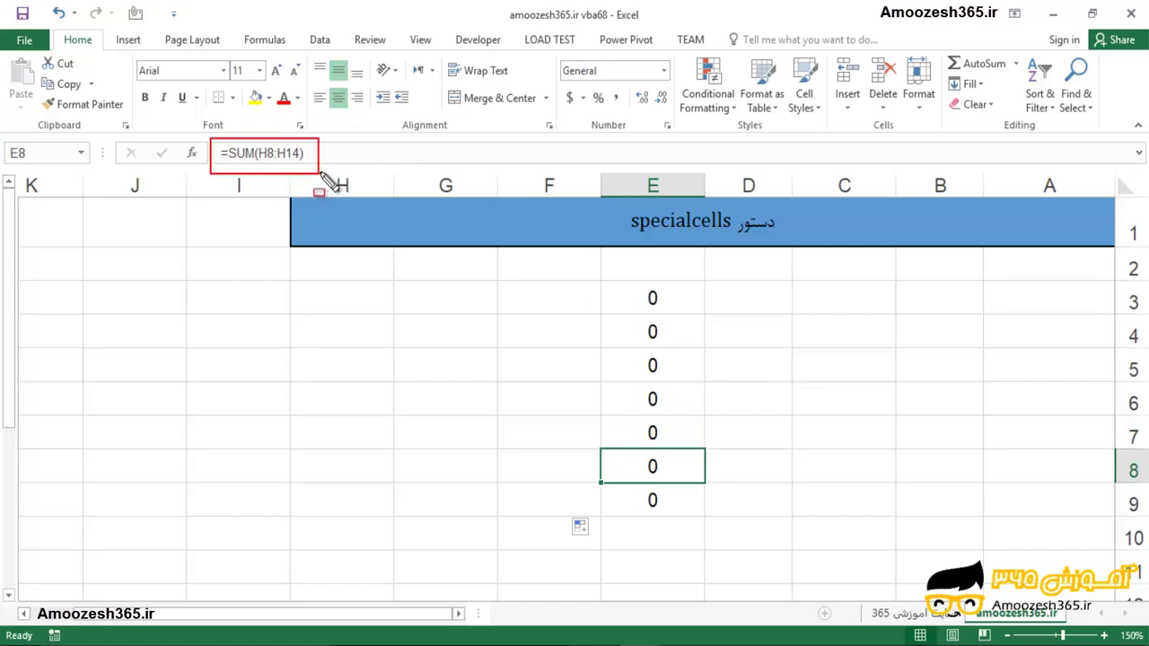
left_click_drag(590, 432, 712, 480)
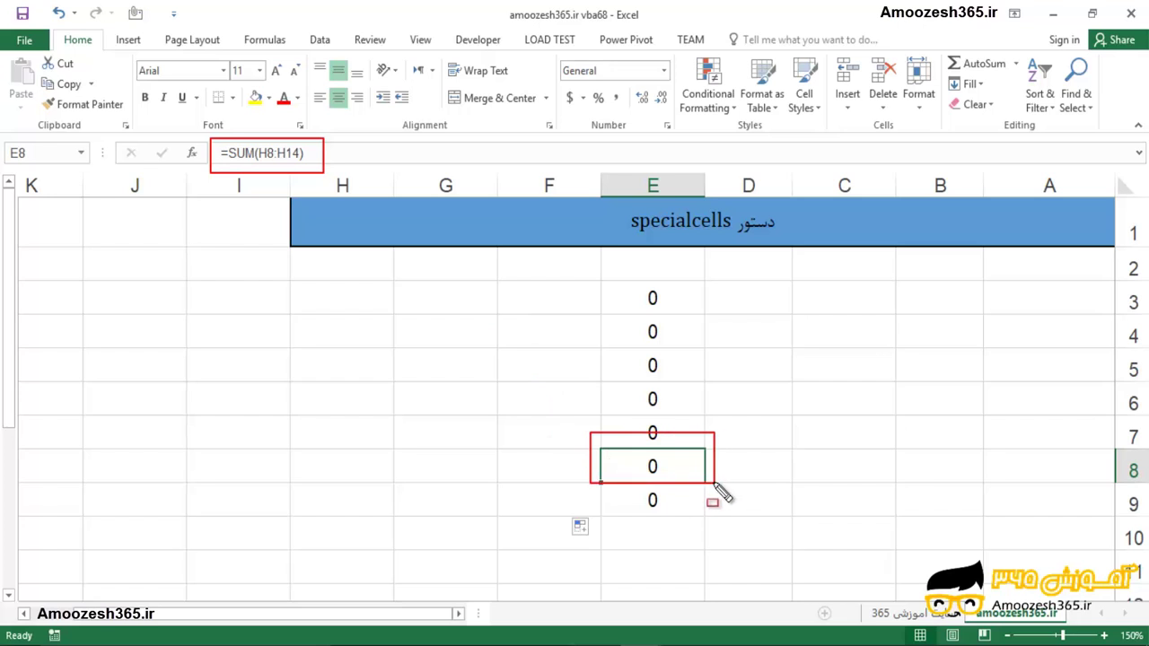
key("Escape")
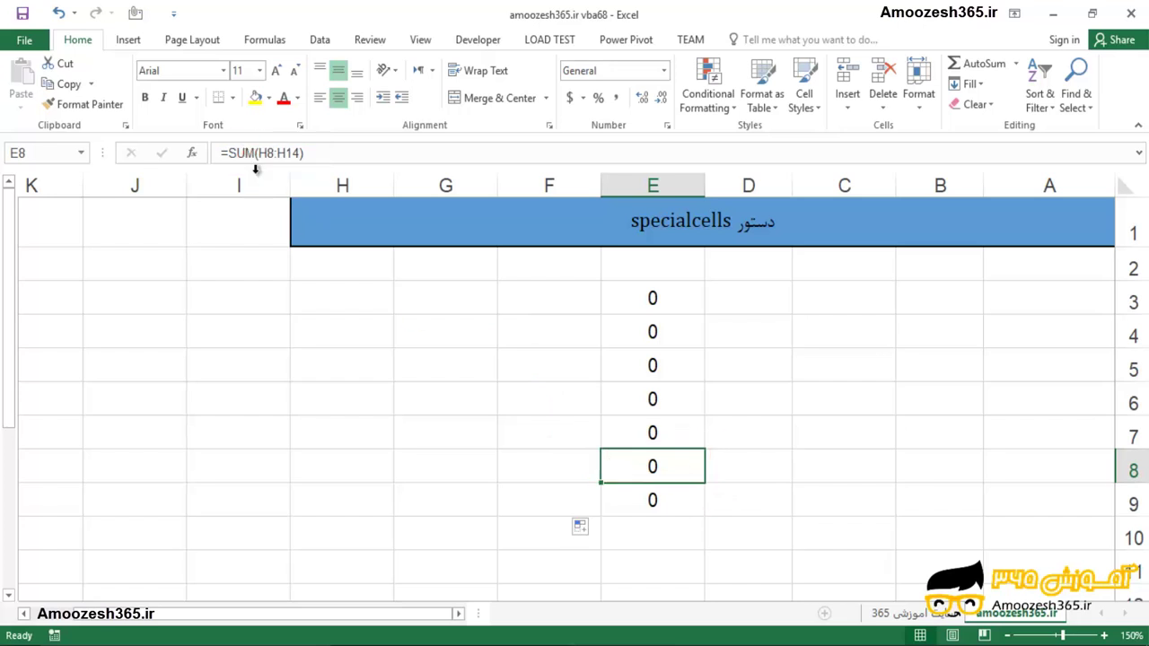
left_click(588, 645)
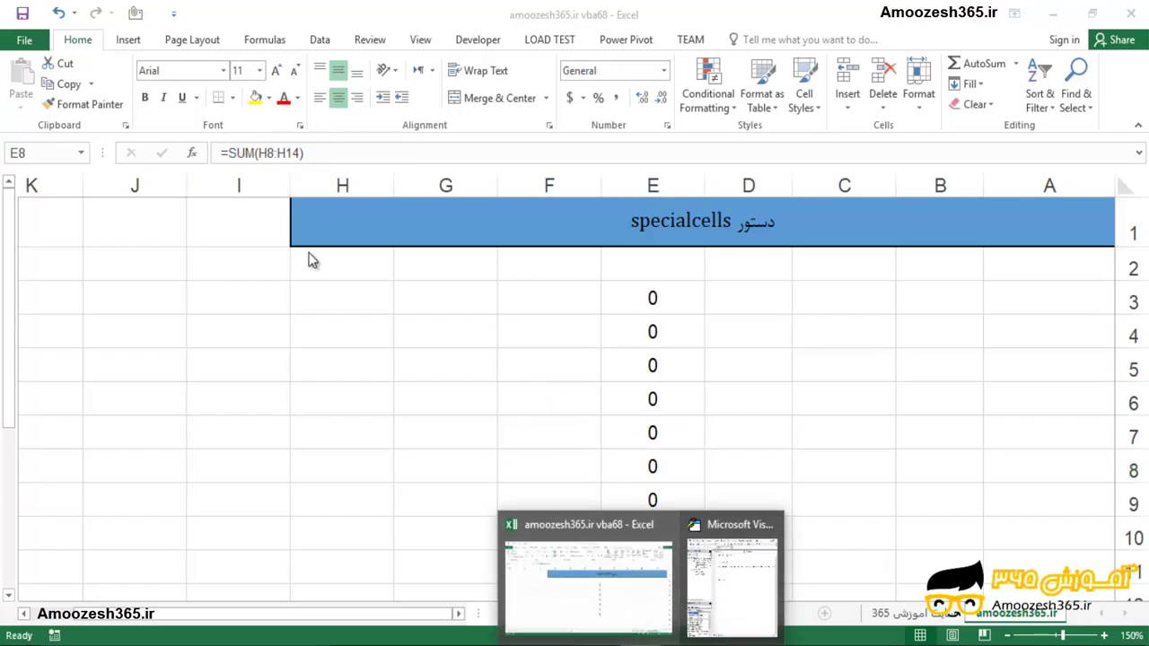
- Run the speciall macro from Developer > Macros and select E3:E9 to see the red fill
left_click(480, 40)
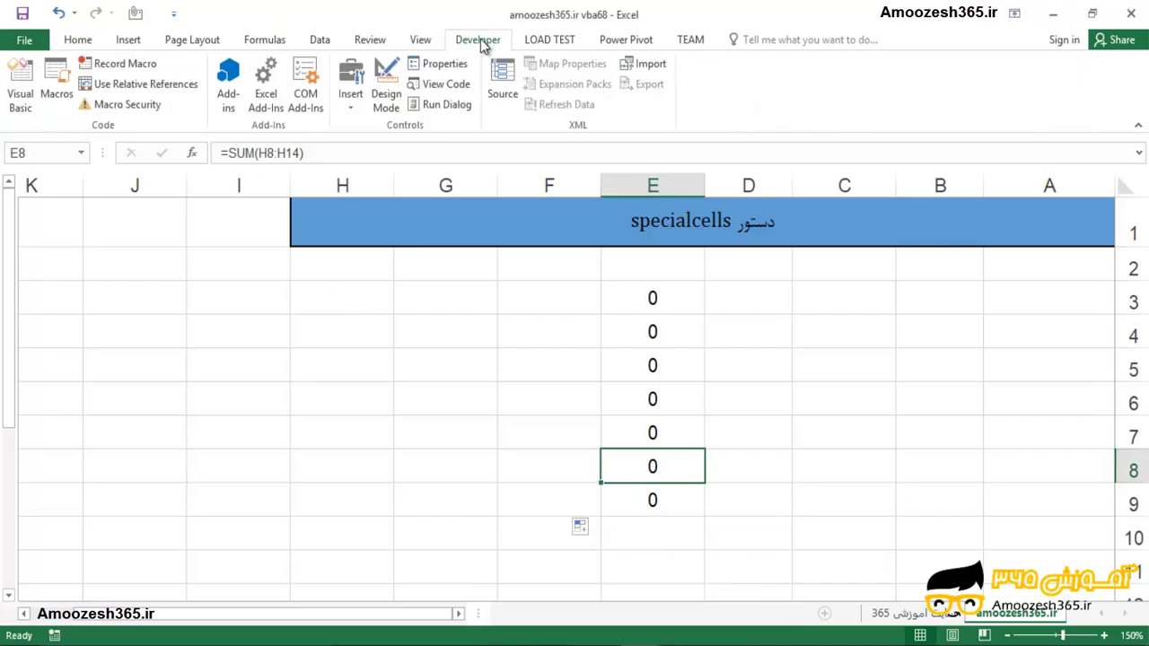
left_click(55, 89)
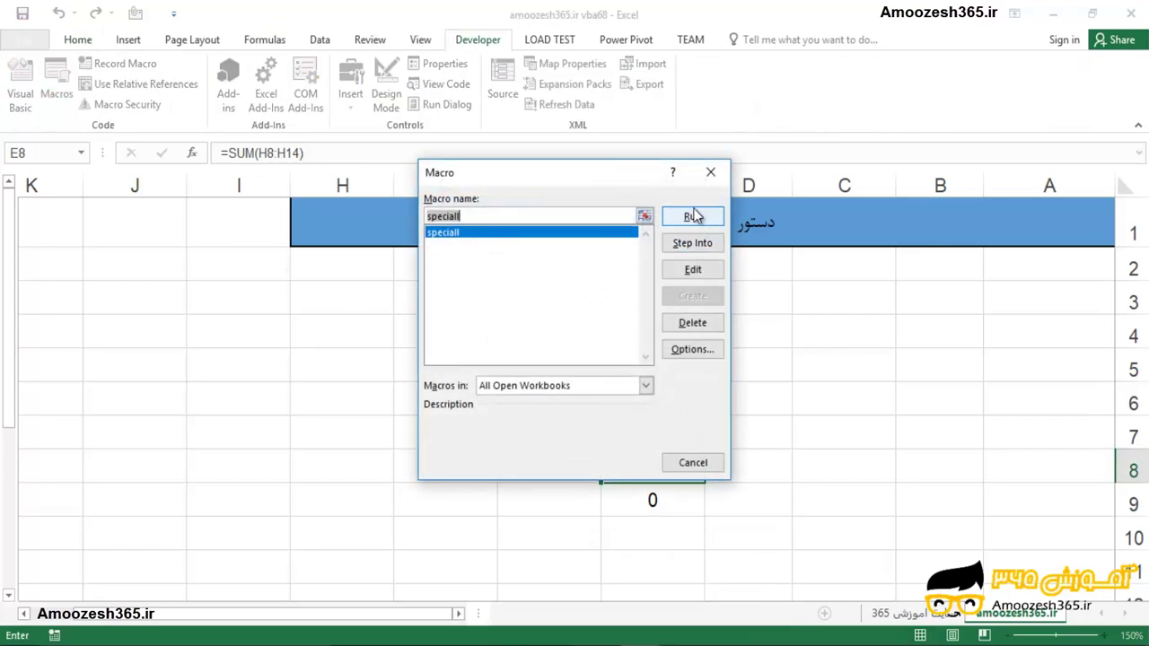
left_click(696, 224)
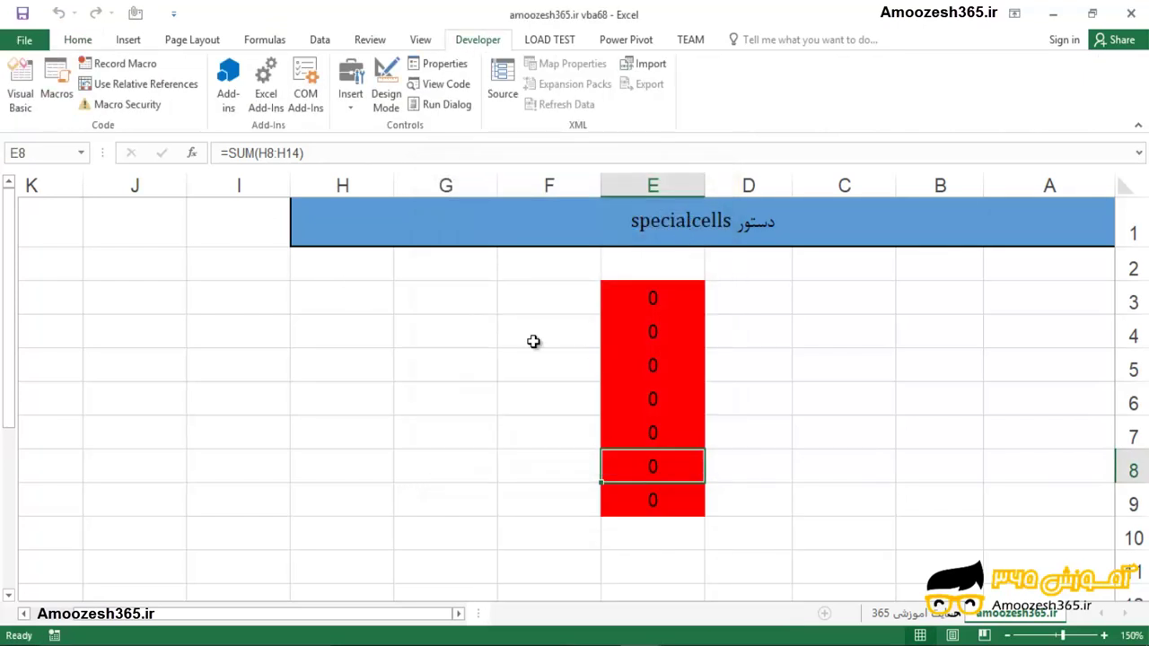
left_click(485, 332)
left_click_drag(571, 270, 720, 534)
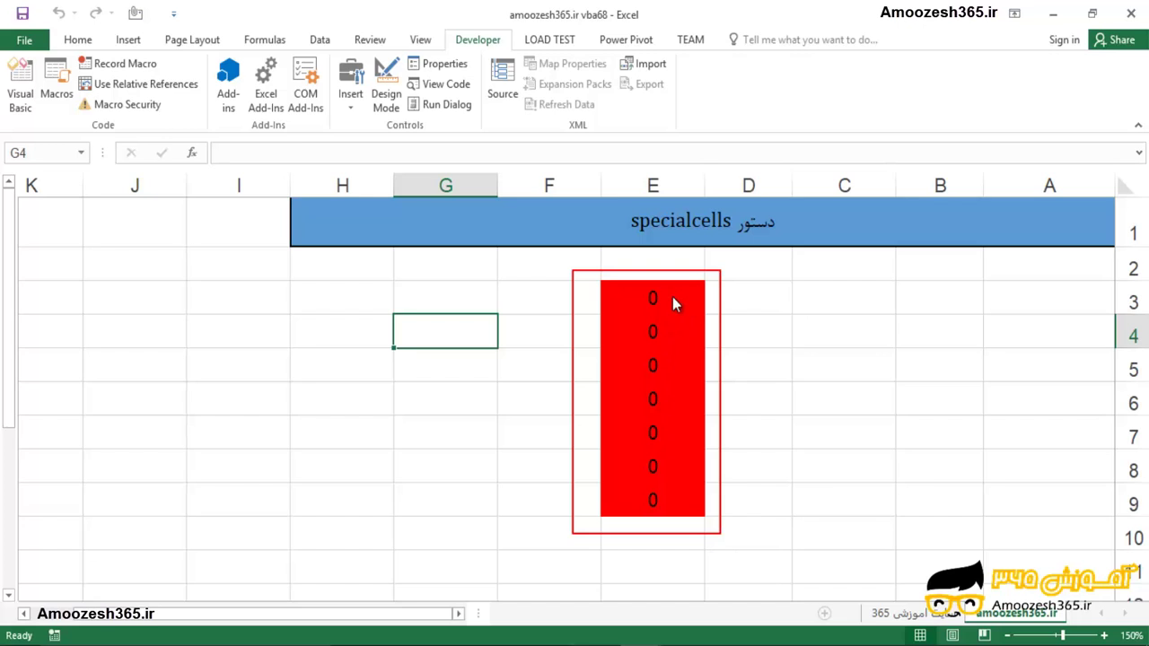
key("Escape")
- Set E3:E9 to No Fill
left_click_drag(642, 294, 693, 489)
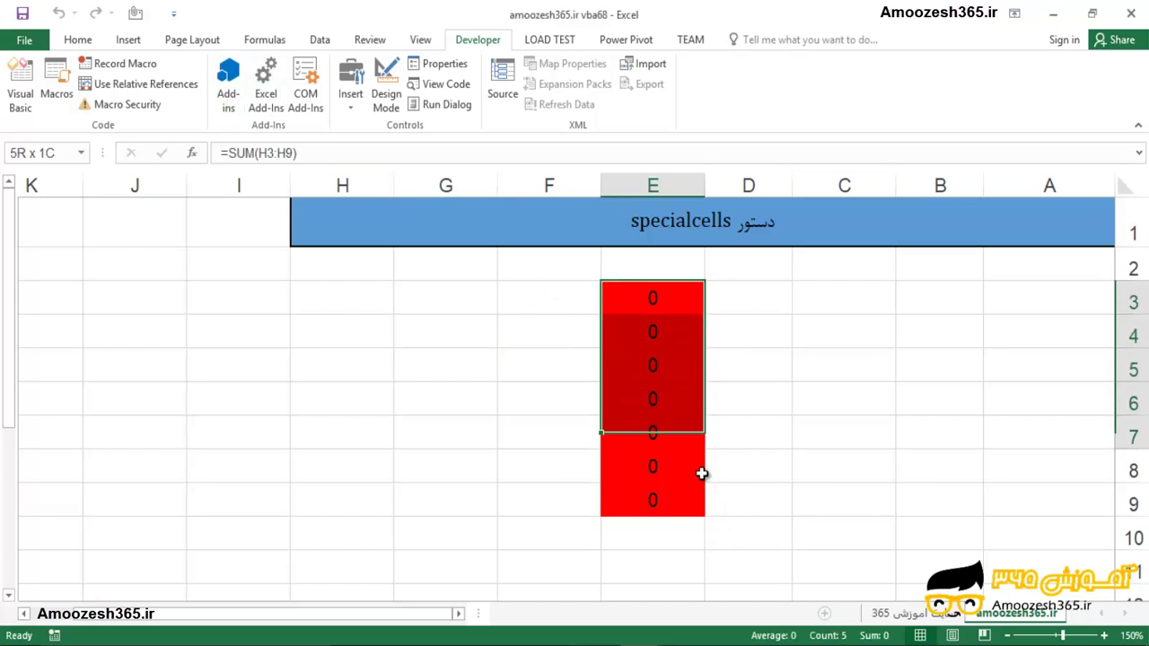
left_click(76, 39)
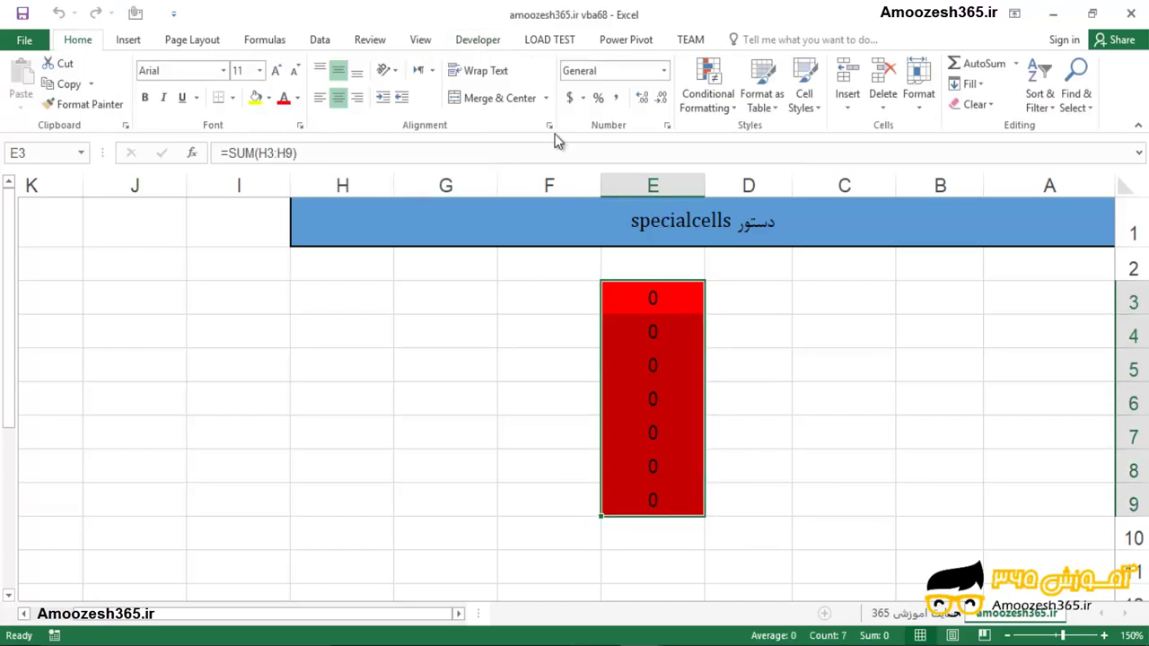
left_click(269, 97)
left_click(286, 251)
- Enter 2 in F3, overwrite E4 with the constant 6, and enter 4 in F4
left_click(314, 310)
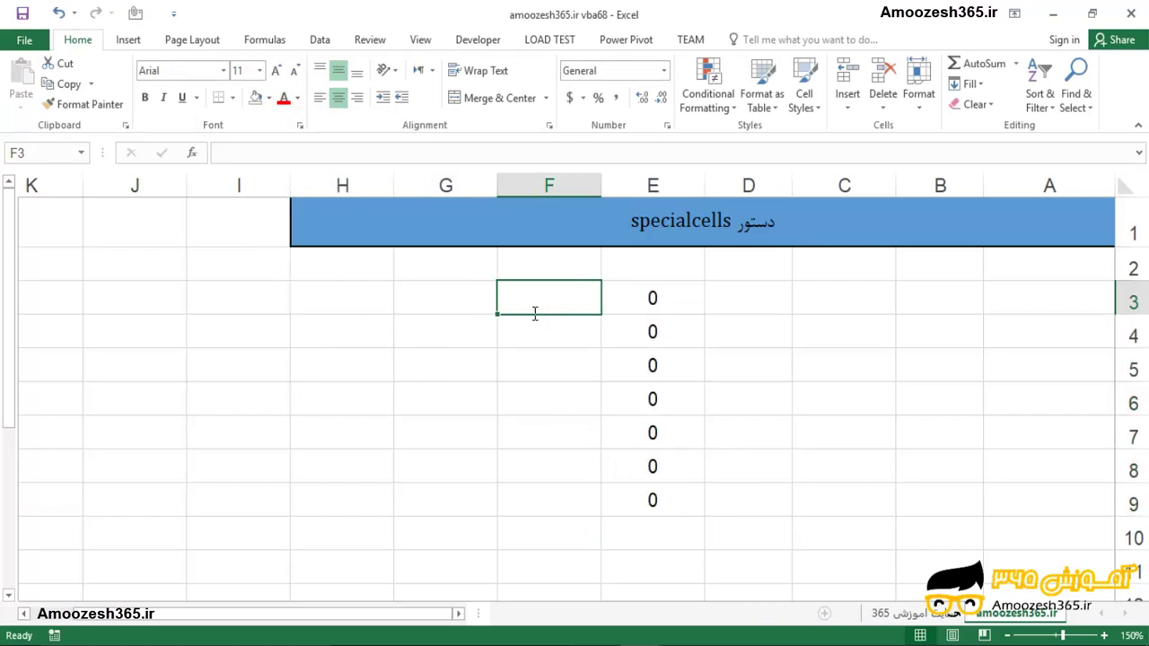
type("2")
key("Return")
key("Right")
type("6")
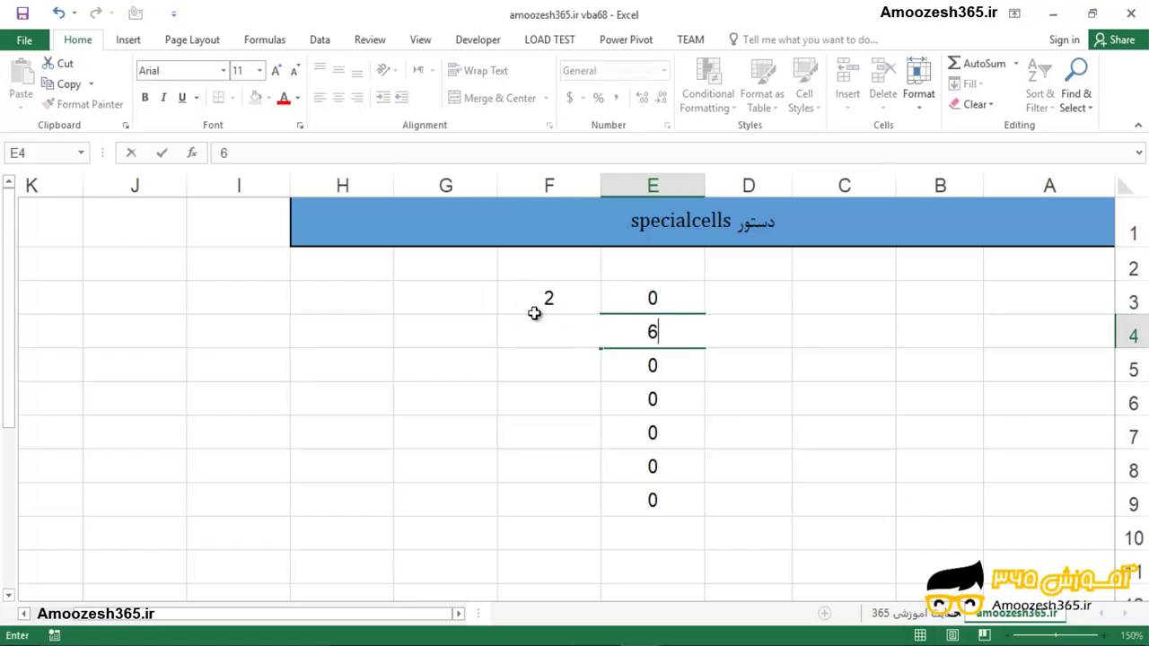
key("Left")
type("4")
key("Return")
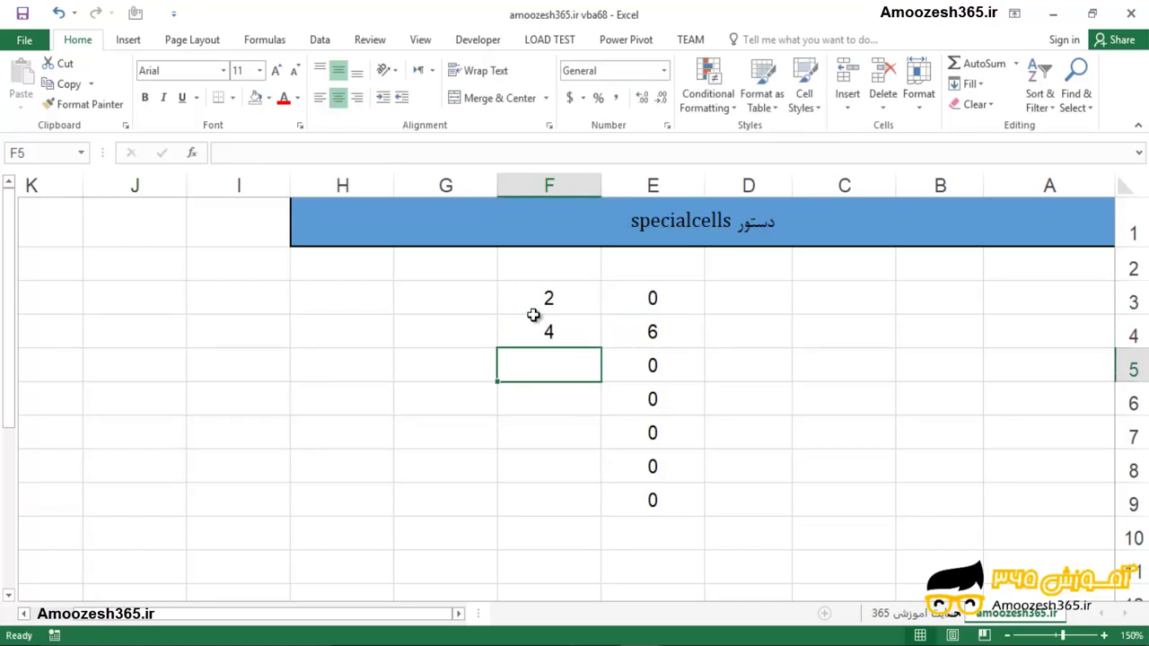
- Enter 7 in F5, overwrite E5 with 0, enter 0 in F6, then check the cells
type("7")
key("Right")
type("0")
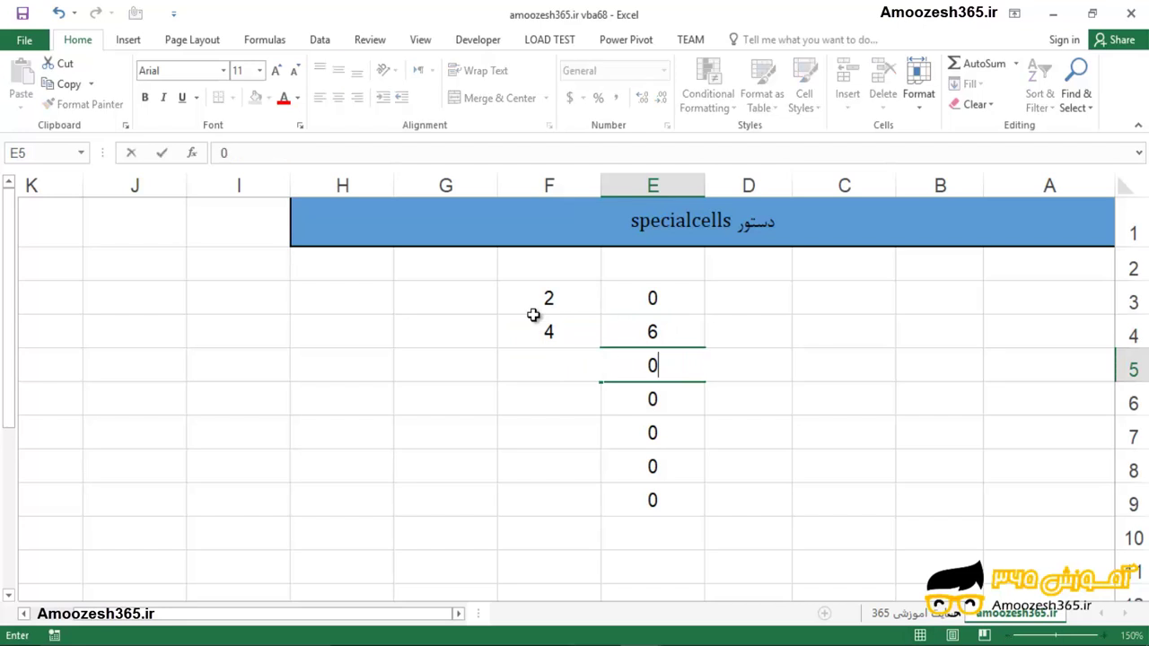
key("Left")
key("Return")
type("0")
key("Return")
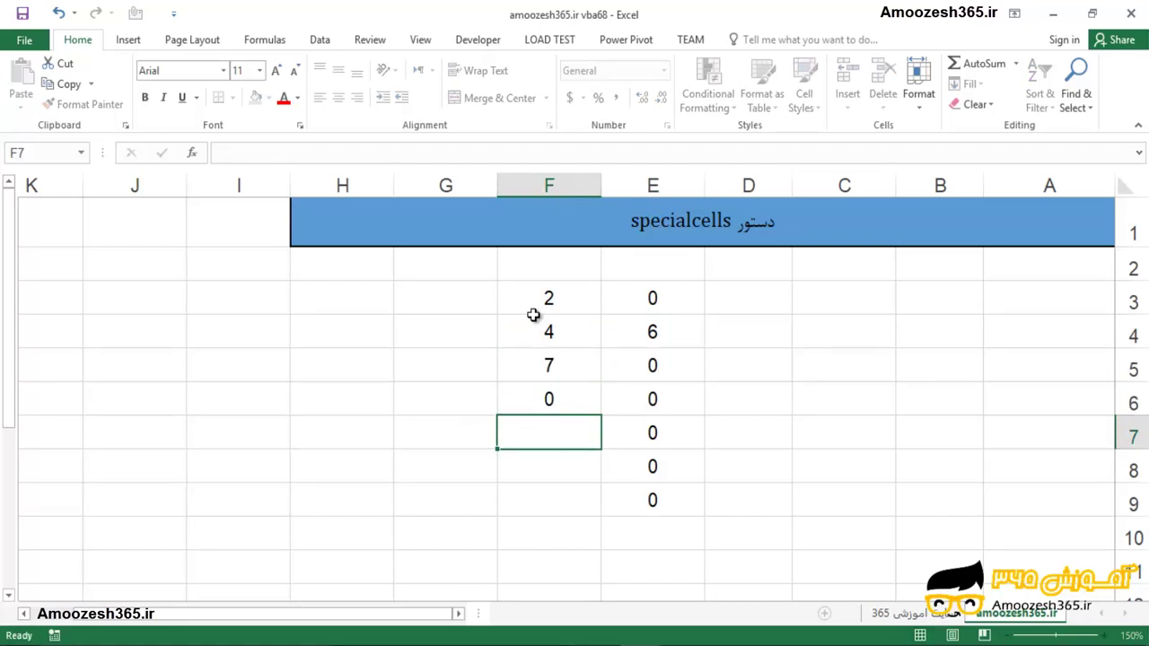
left_click(453, 268)
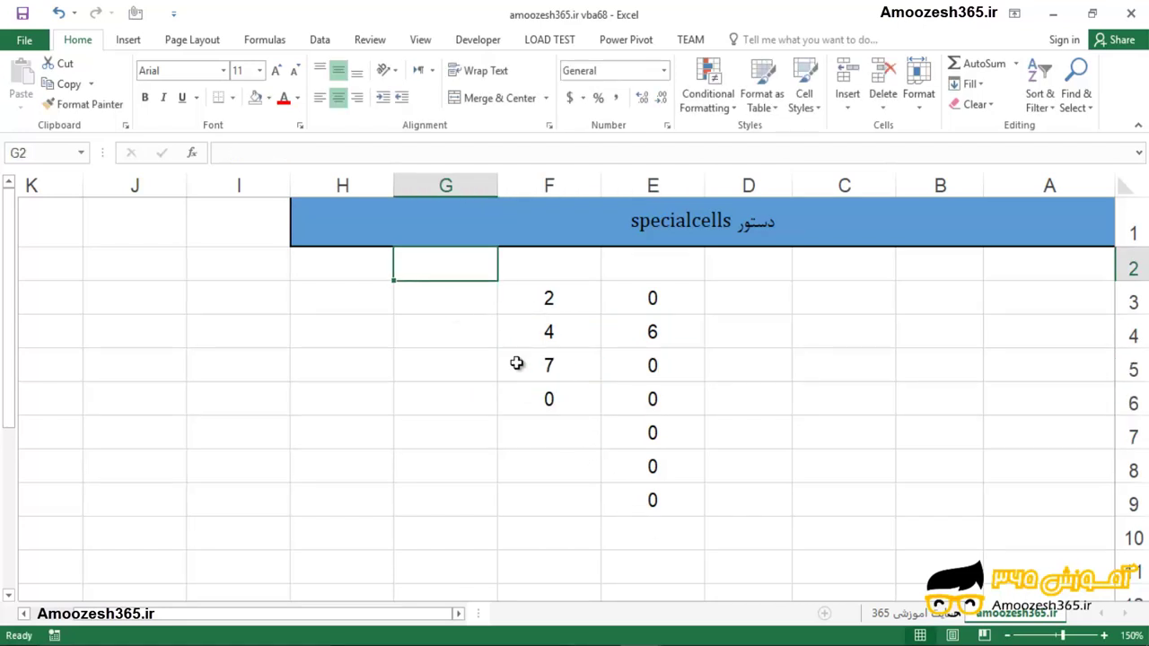
left_click(508, 294)
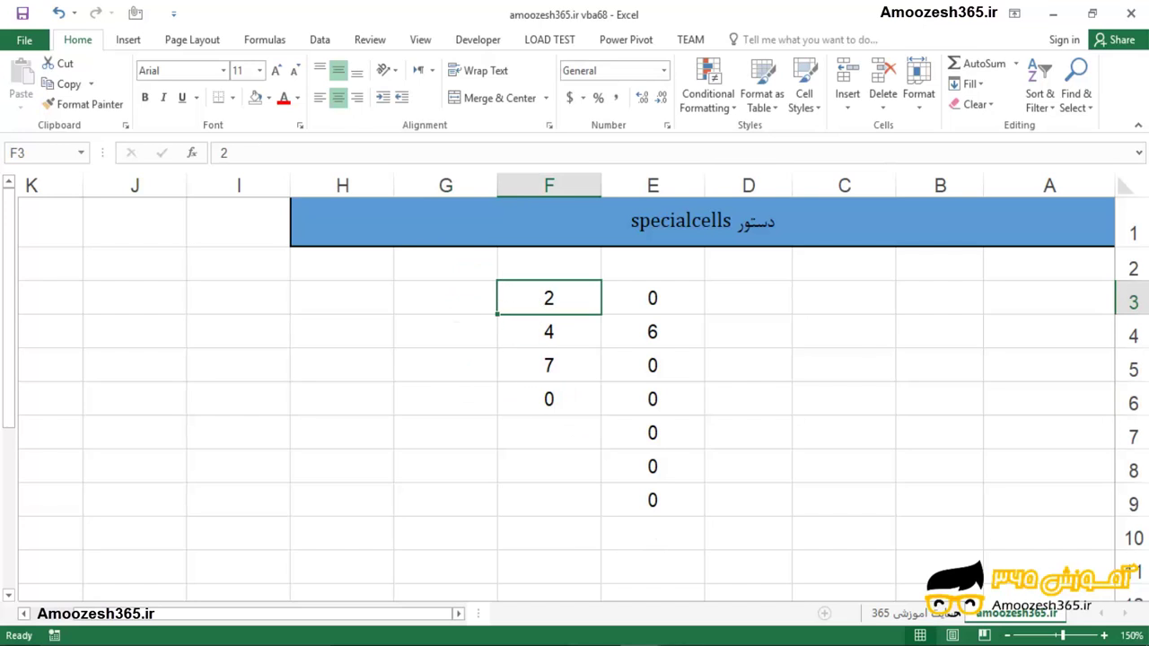
left_click(160, 369)
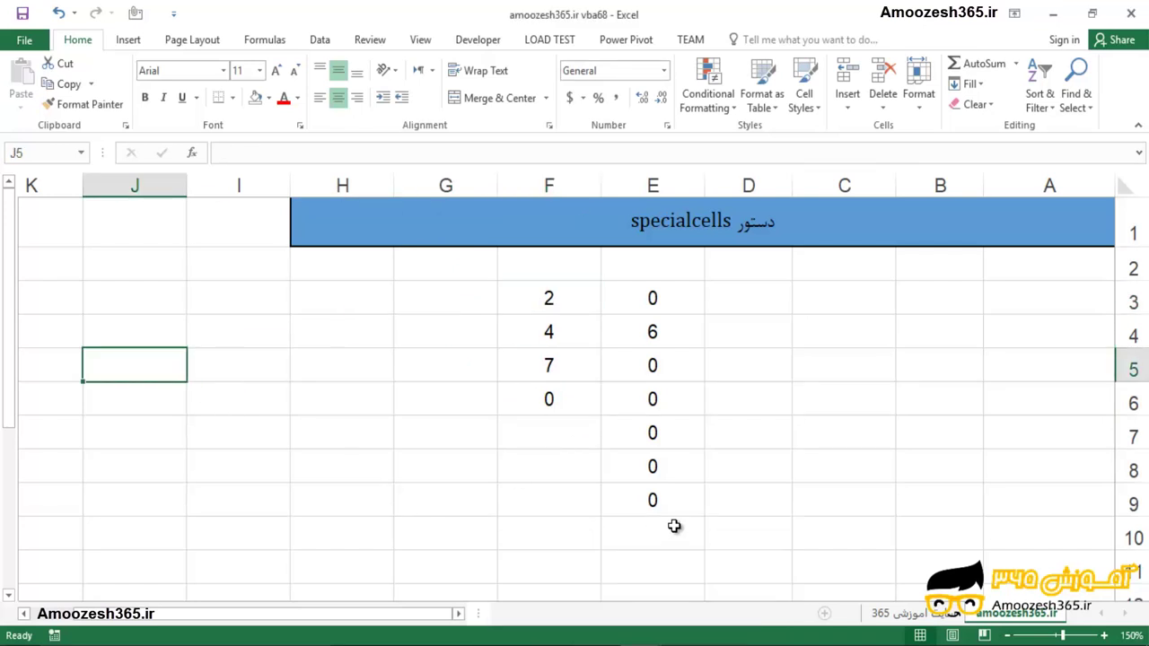
left_click(634, 497)
- Replace E9's formula with a new formula referencing I6, making it show TRUE
triple_click(278, 153)
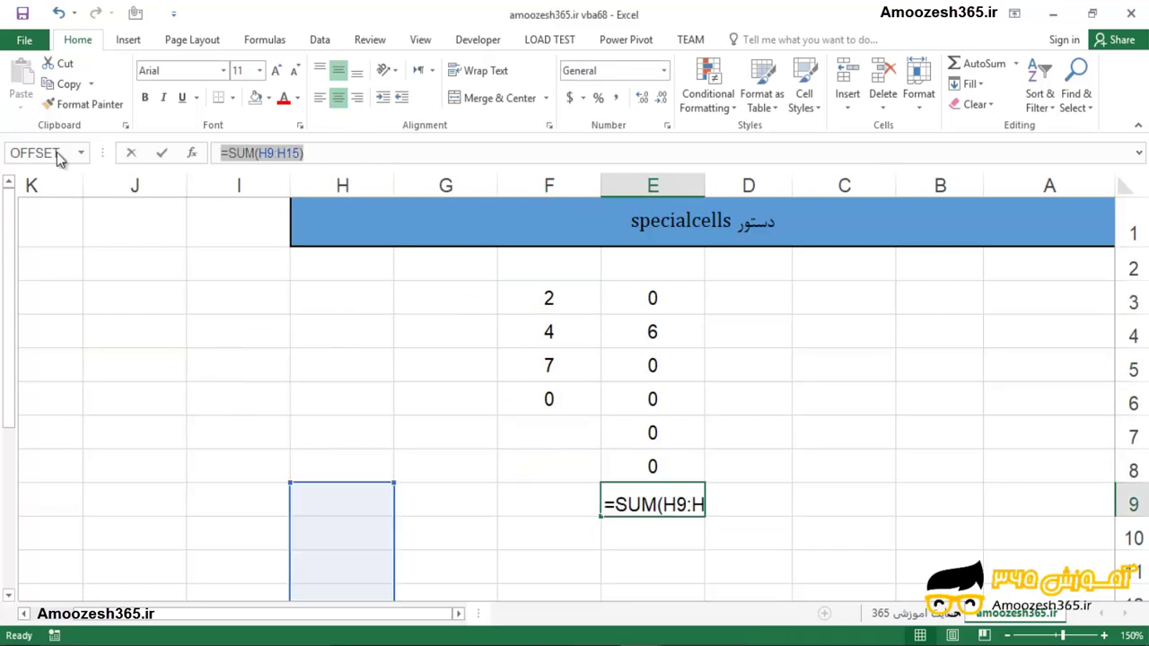
type("=")
left_click(191, 401)
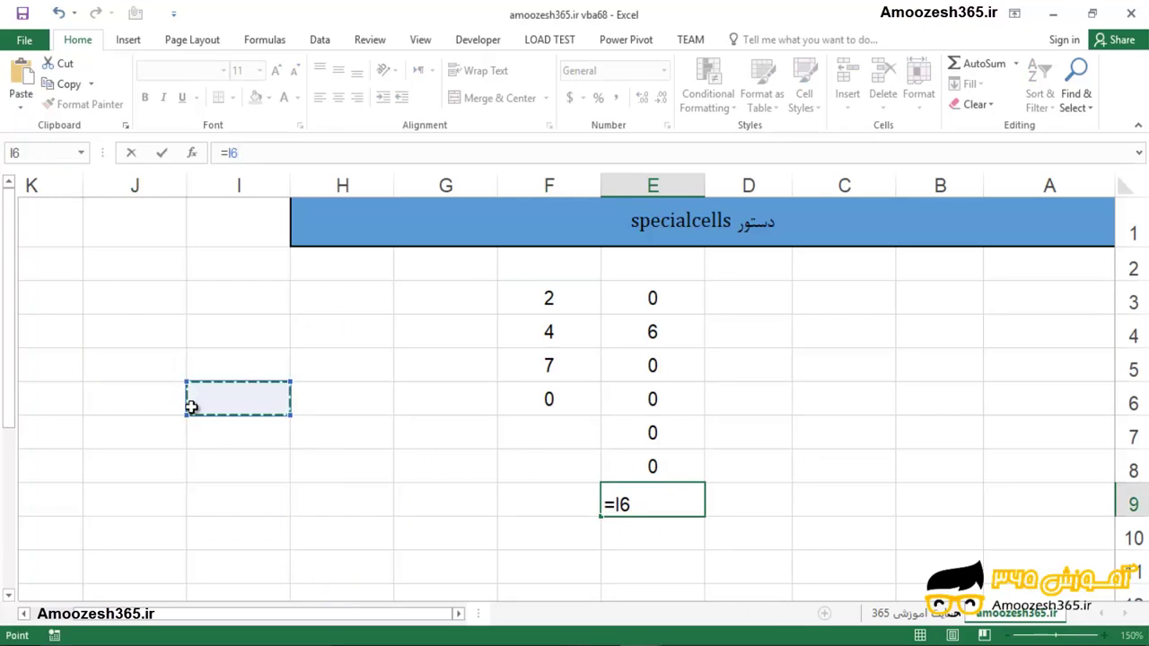
key("ctrl+v")
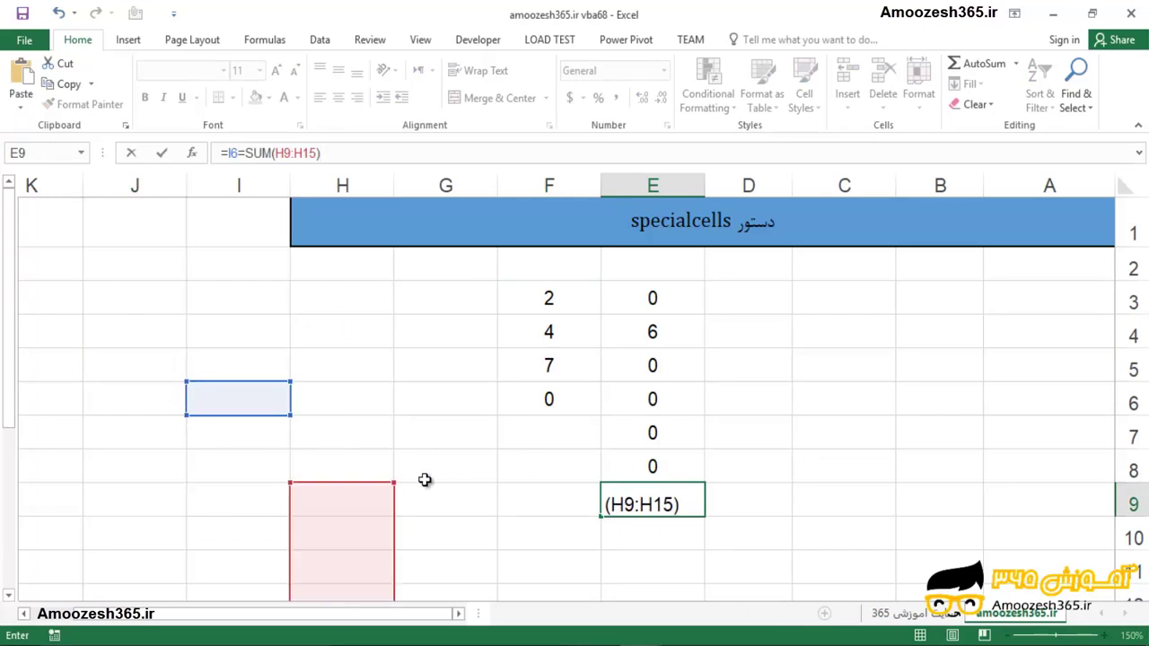
key("Return")
left_click(417, 438)
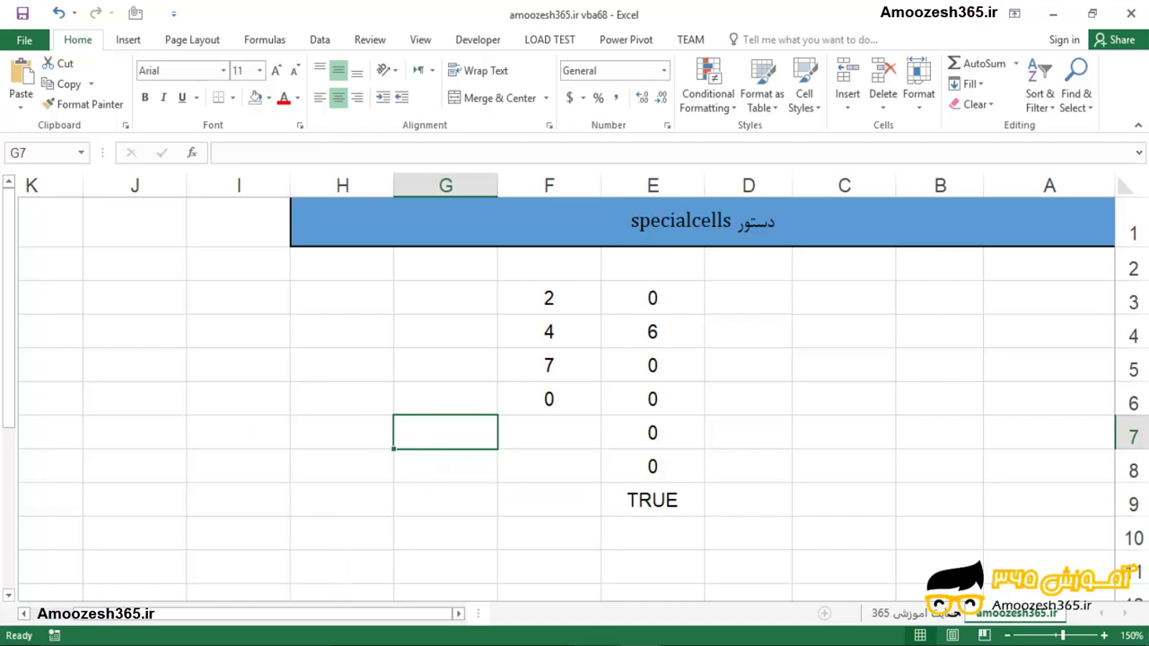
- Rerun speciall from the VBA editor and mark the red formula cells E3 and E6:E9
left_click(718, 584)
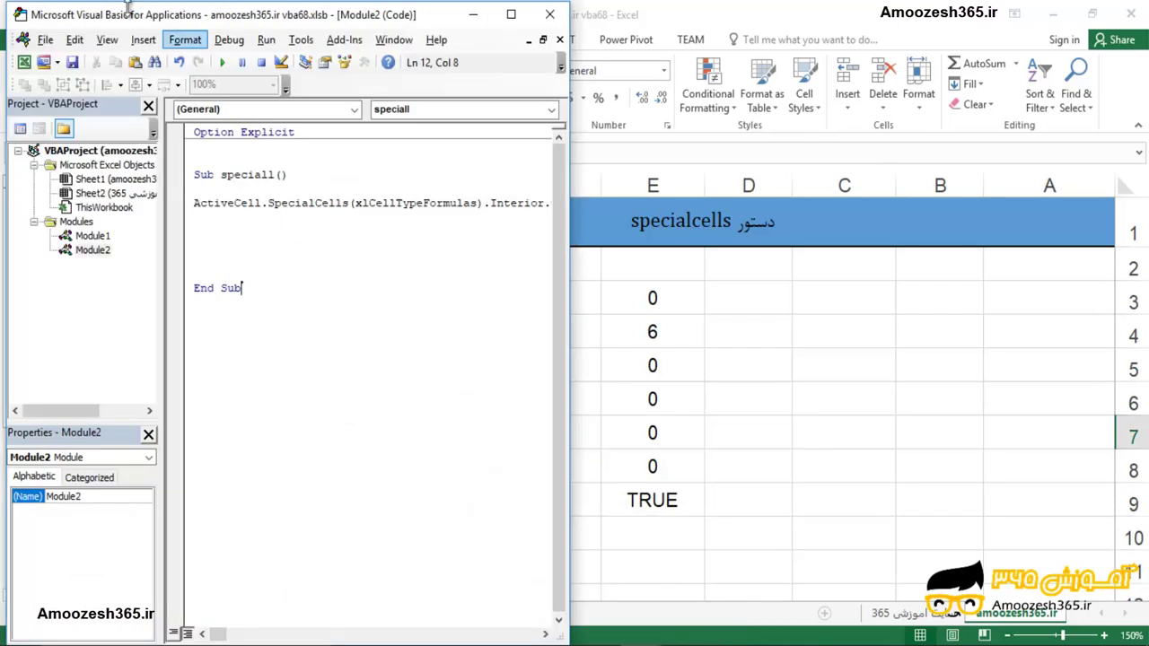
left_click(221, 62)
left_click(808, 520)
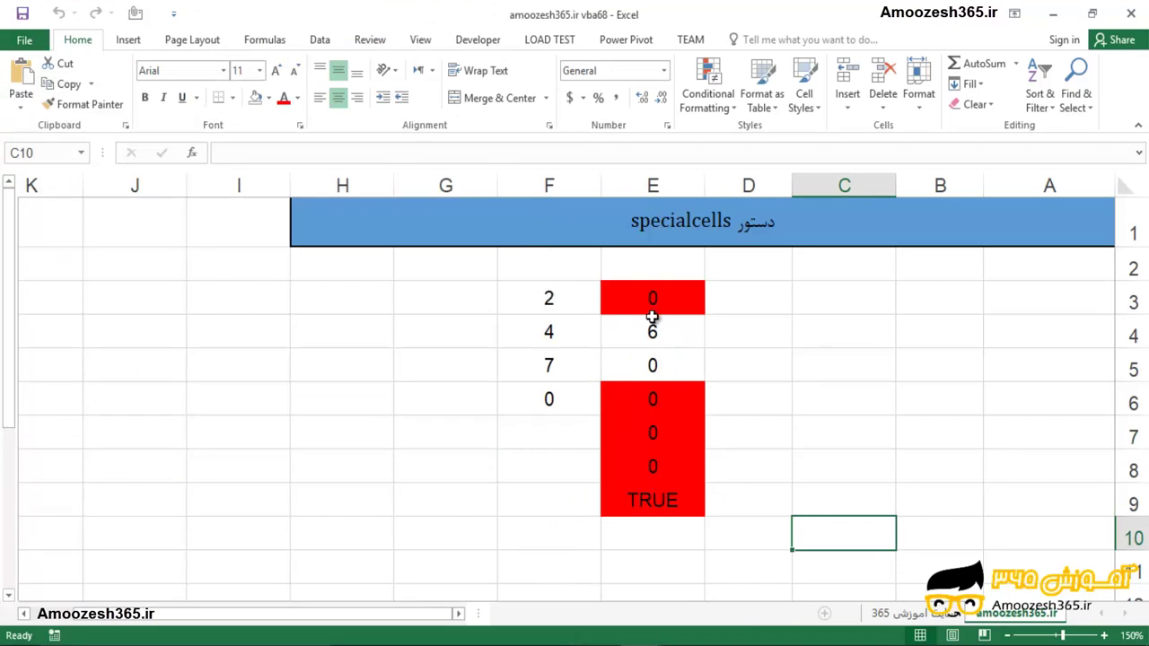
left_click_drag(586, 271, 720, 333)
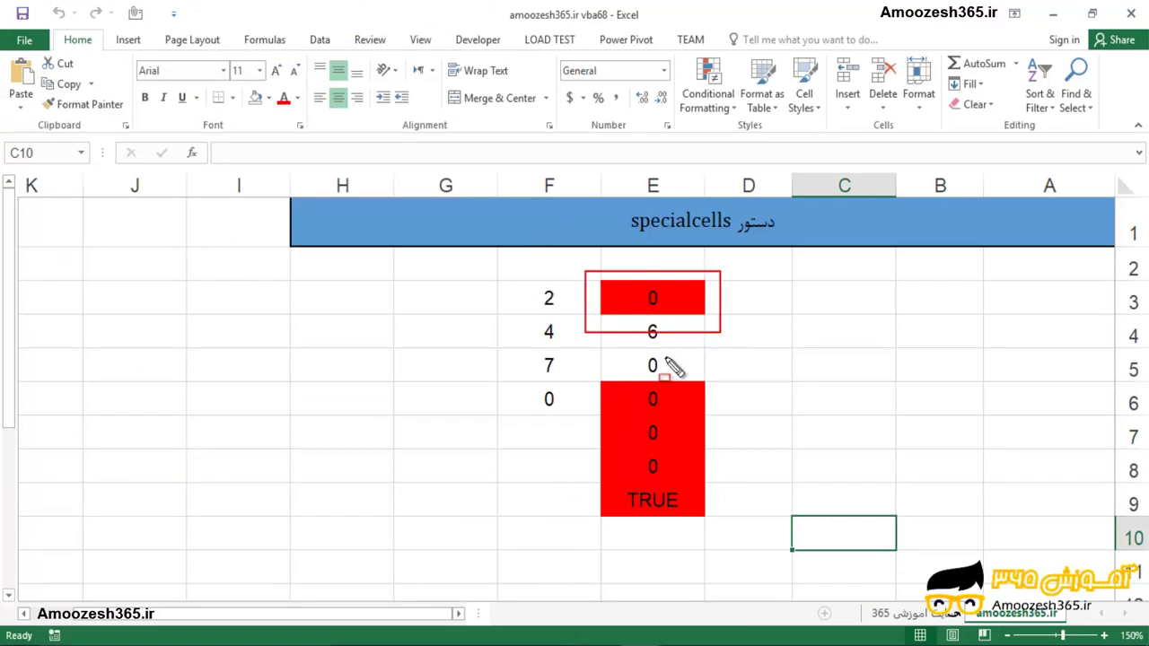
left_click_drag(586, 371, 733, 530)
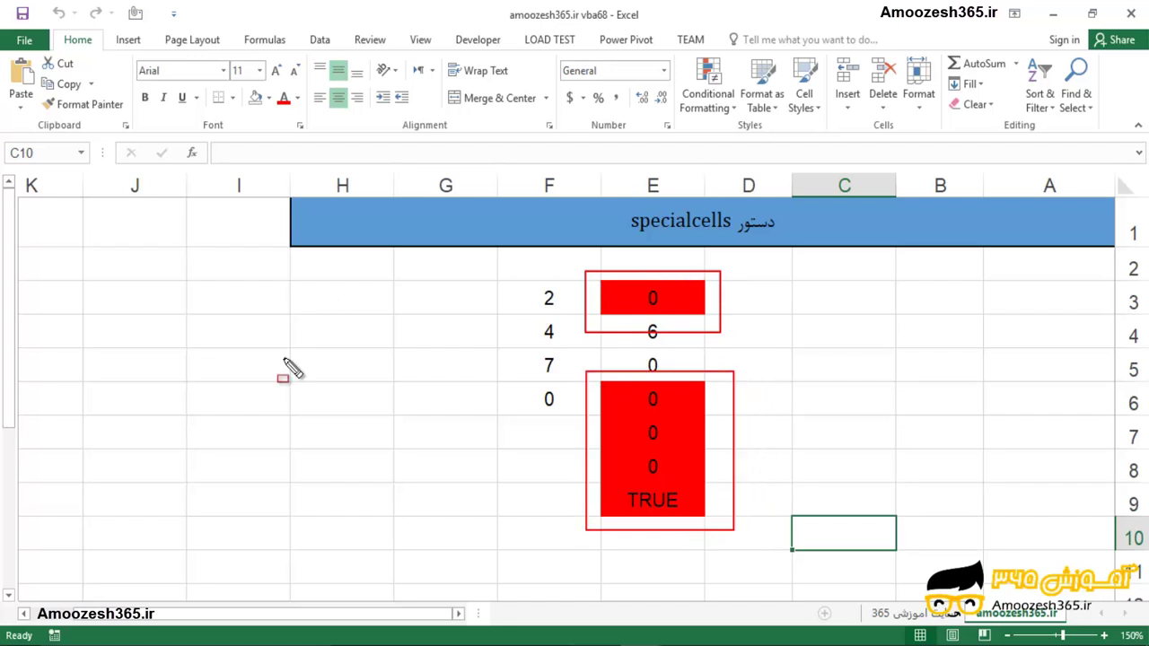
left_click_drag(151, 305, 312, 401)
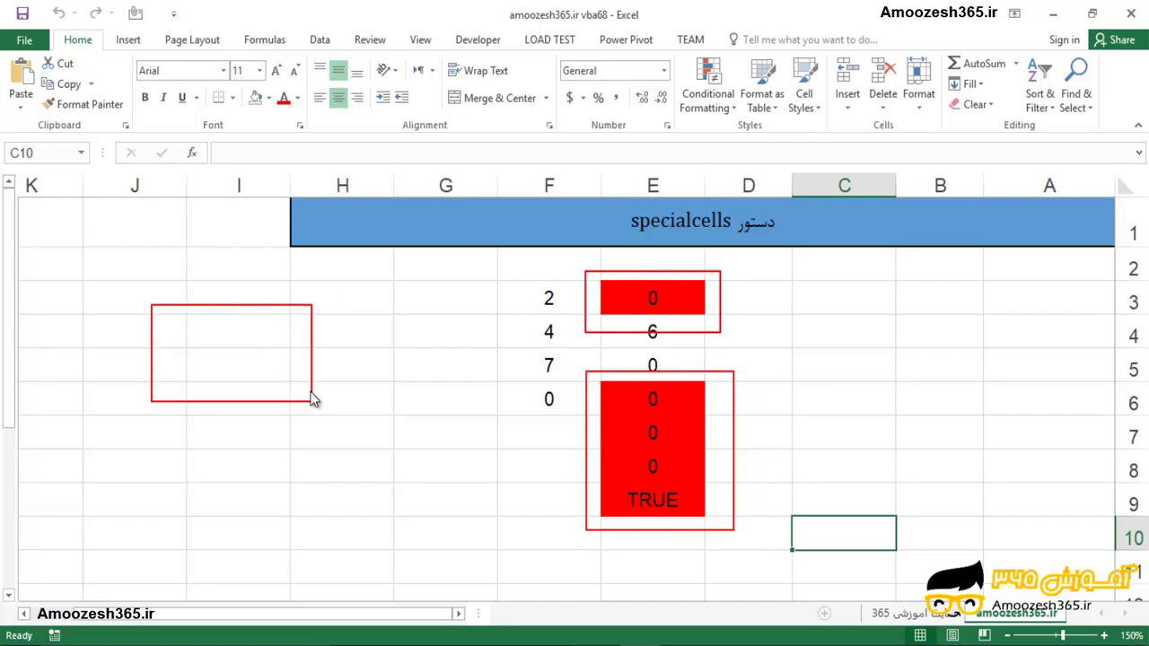
left_click(654, 447)
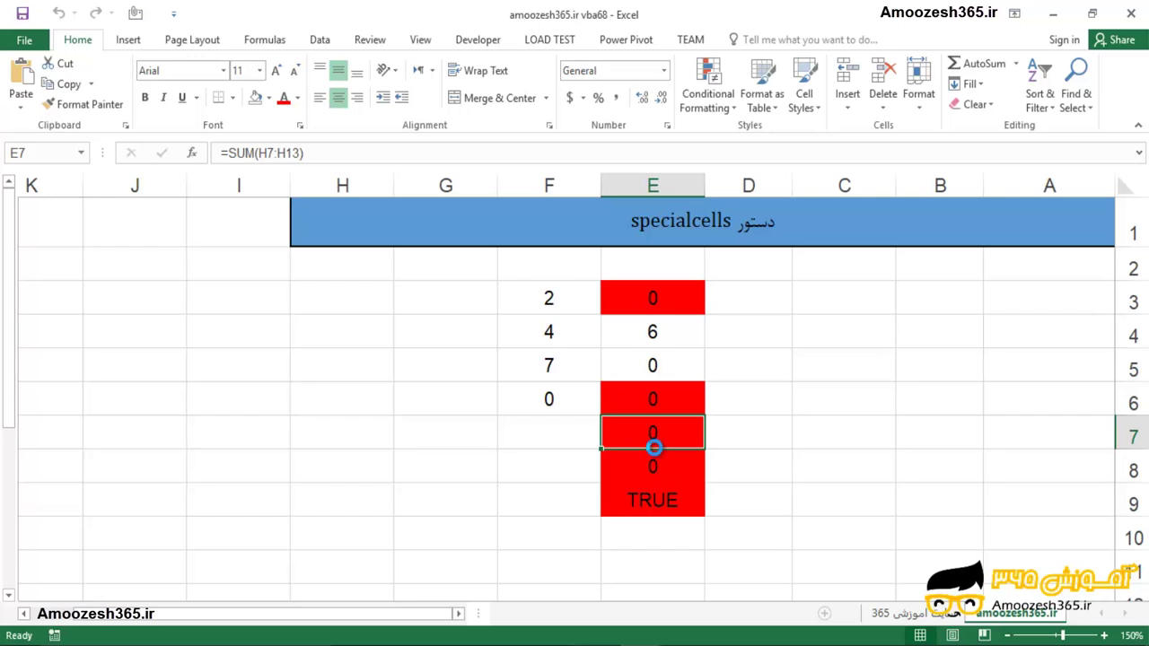
- Copy the E7 formula into cell I4
key("ctrl+c")
left_click(268, 342)
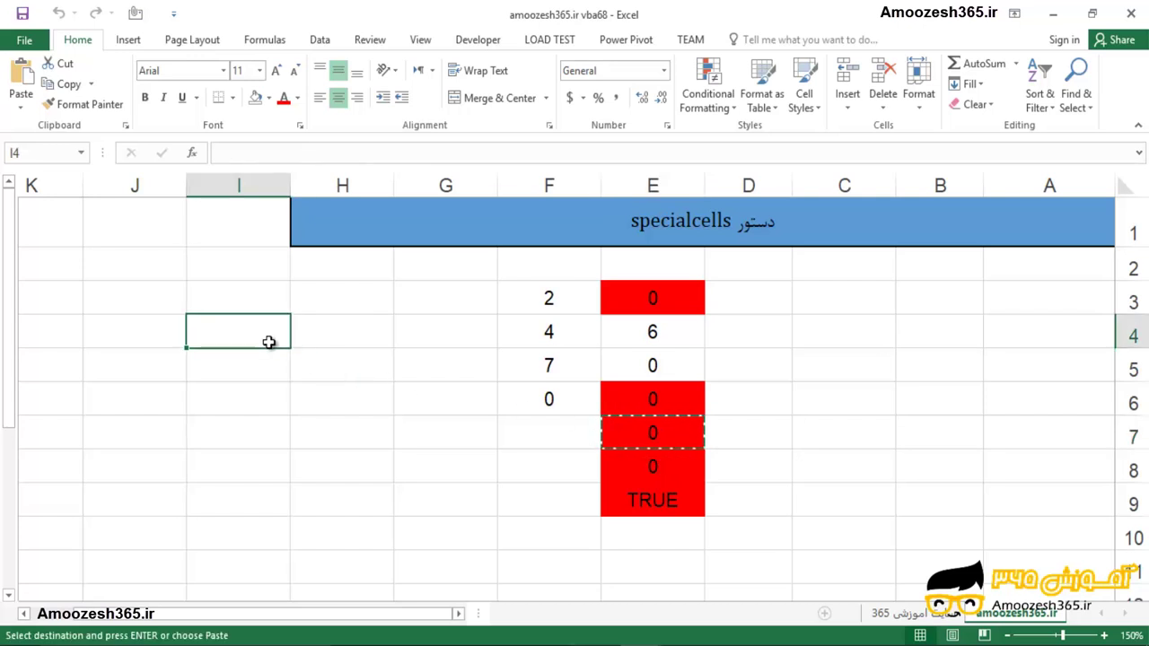
key("ctrl+v")
left_click(360, 361)
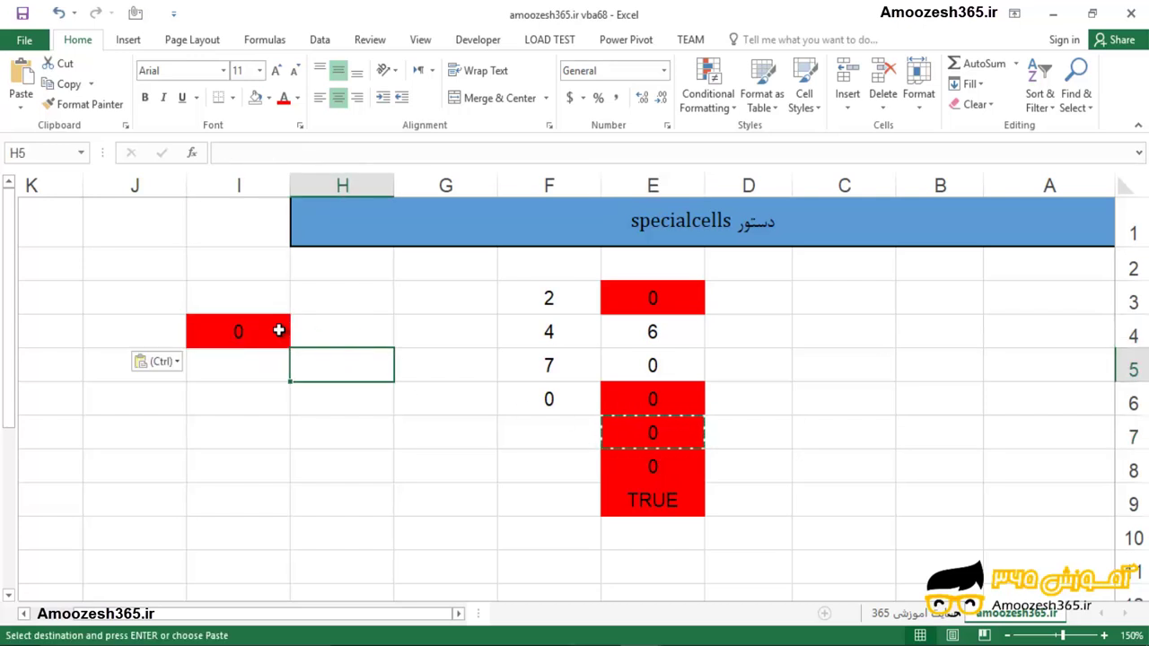
- Set the range I2:E9 to No Fill
mouse_move(202, 269)
left_mouse_down()
mouse_move(505, 371)
mouse_move(664, 502)
left_mouse_up()
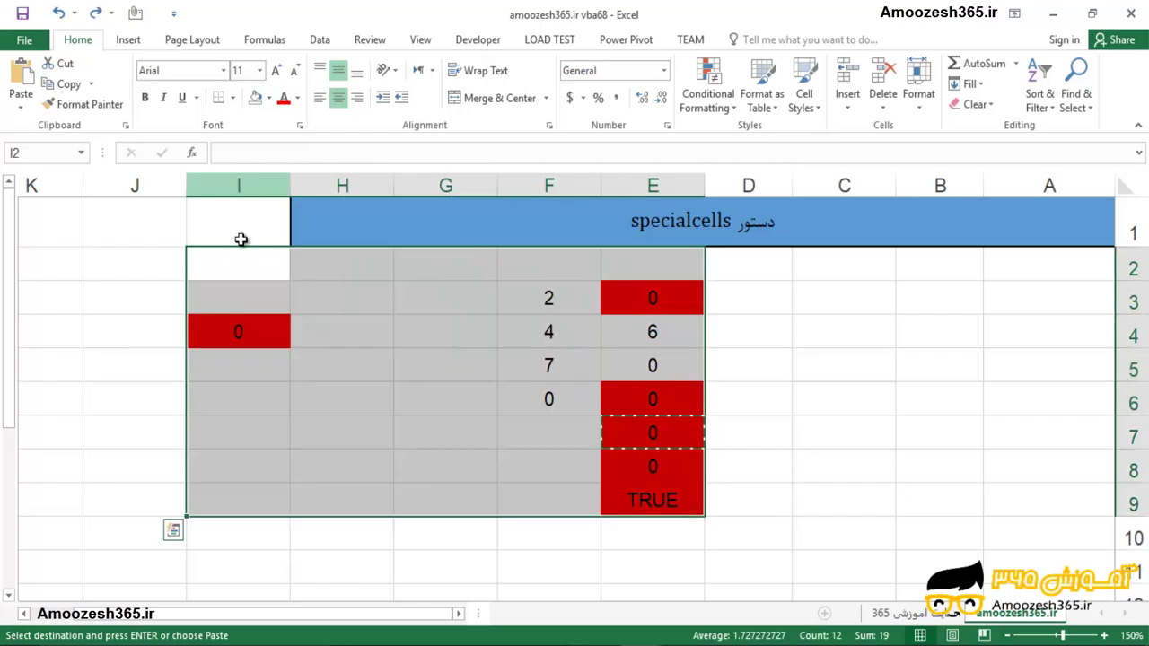
left_click(299, 101)
left_click(269, 100)
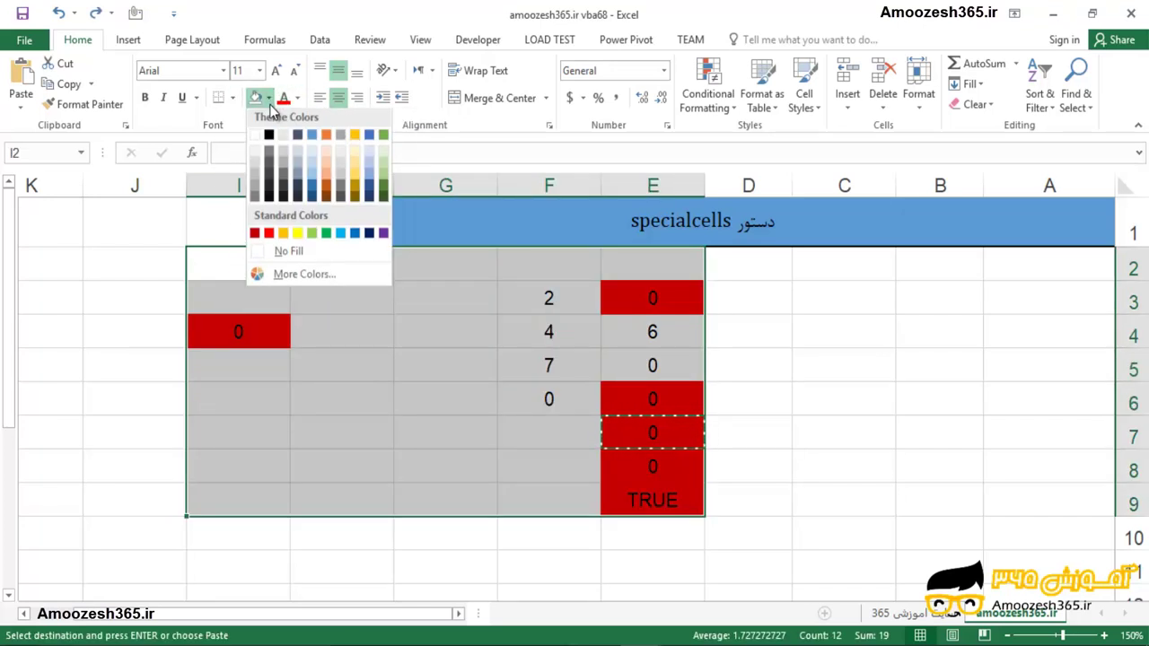
left_click(269, 251)
left_click(160, 325)
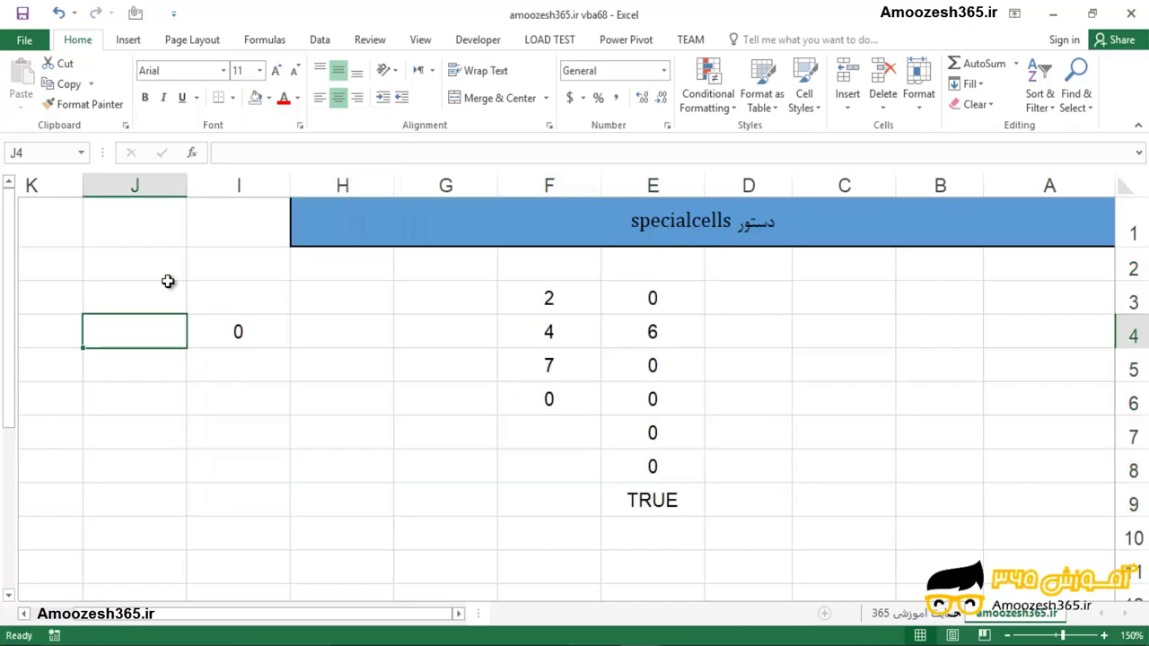
- Rerun the speciall macro and mark the newly red formula cells in I3:I4
left_click(478, 39)
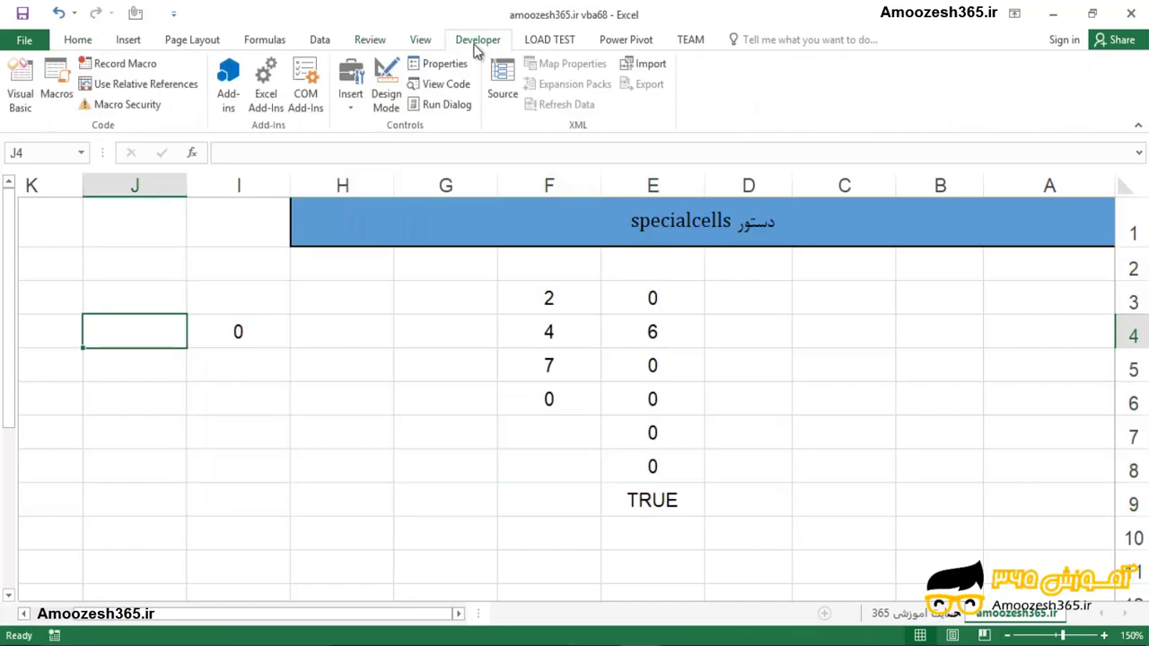
left_click(55, 82)
left_click(709, 218)
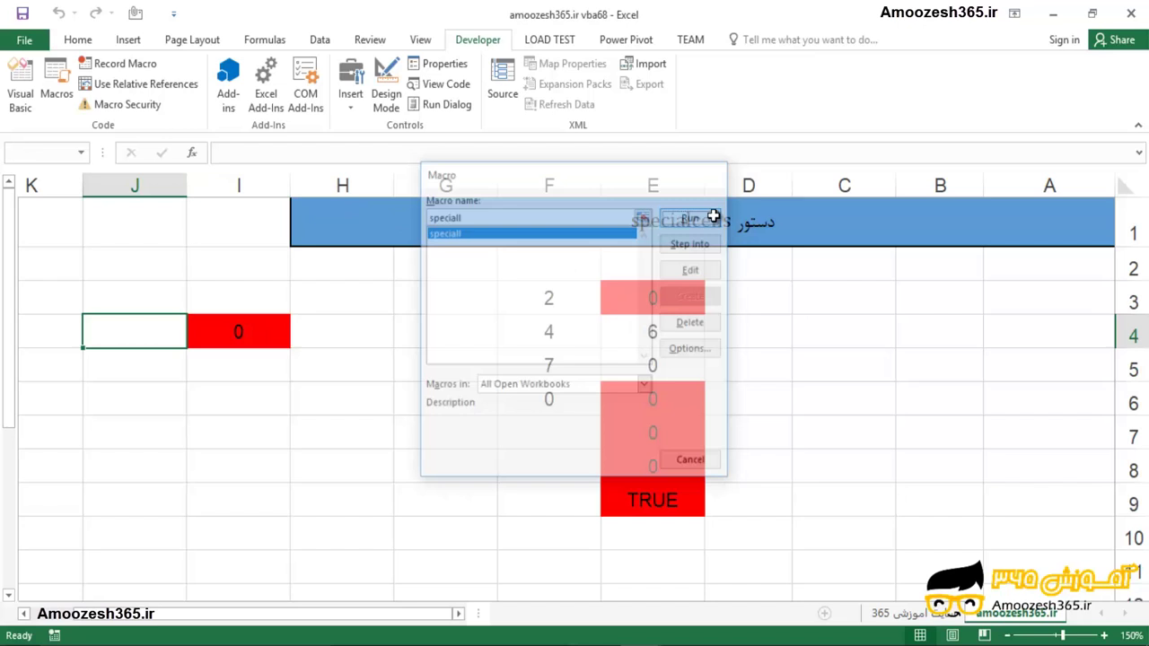
left_click(305, 372)
left_click(262, 311)
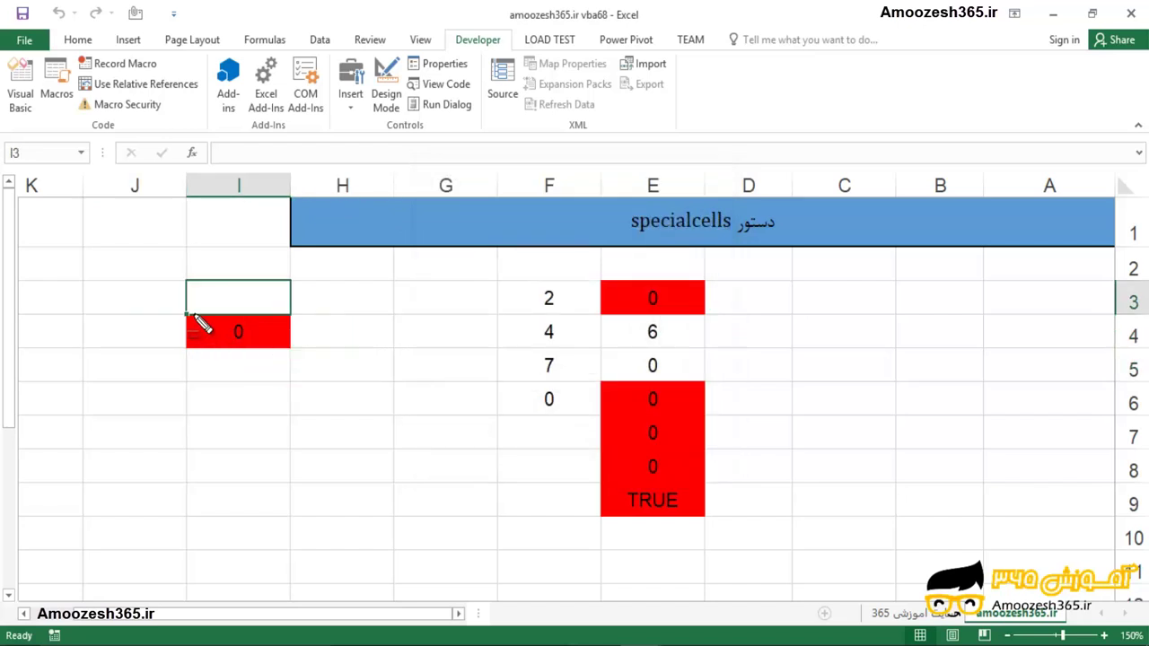
left_click_drag(171, 290, 334, 374)
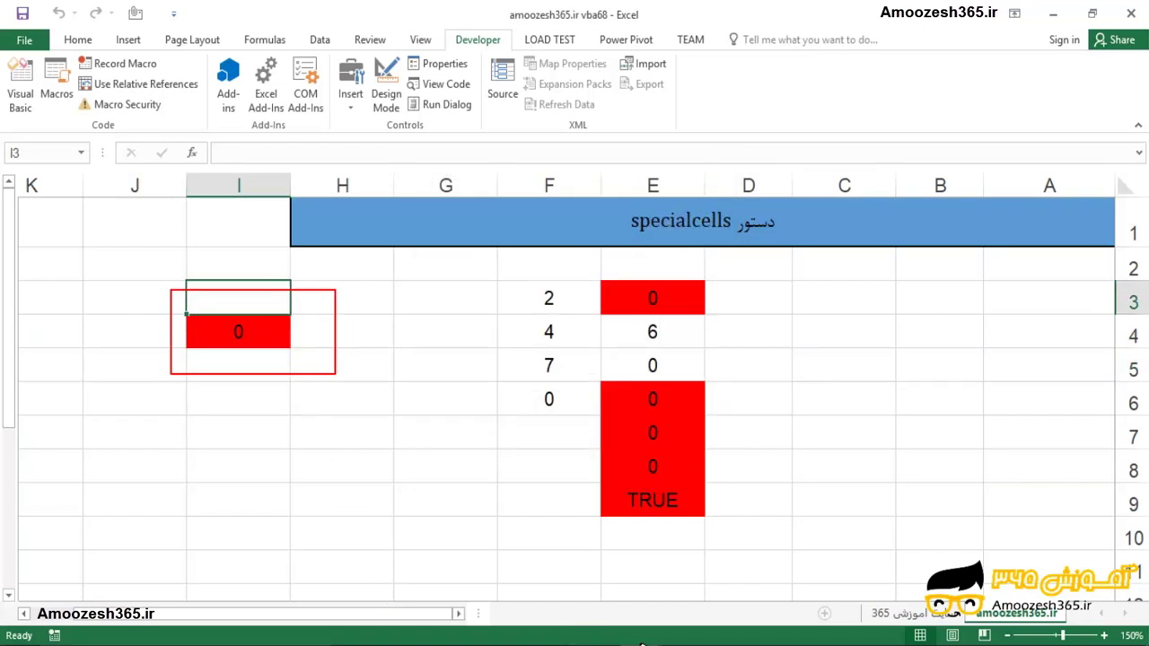
mouse_move(641, 642)
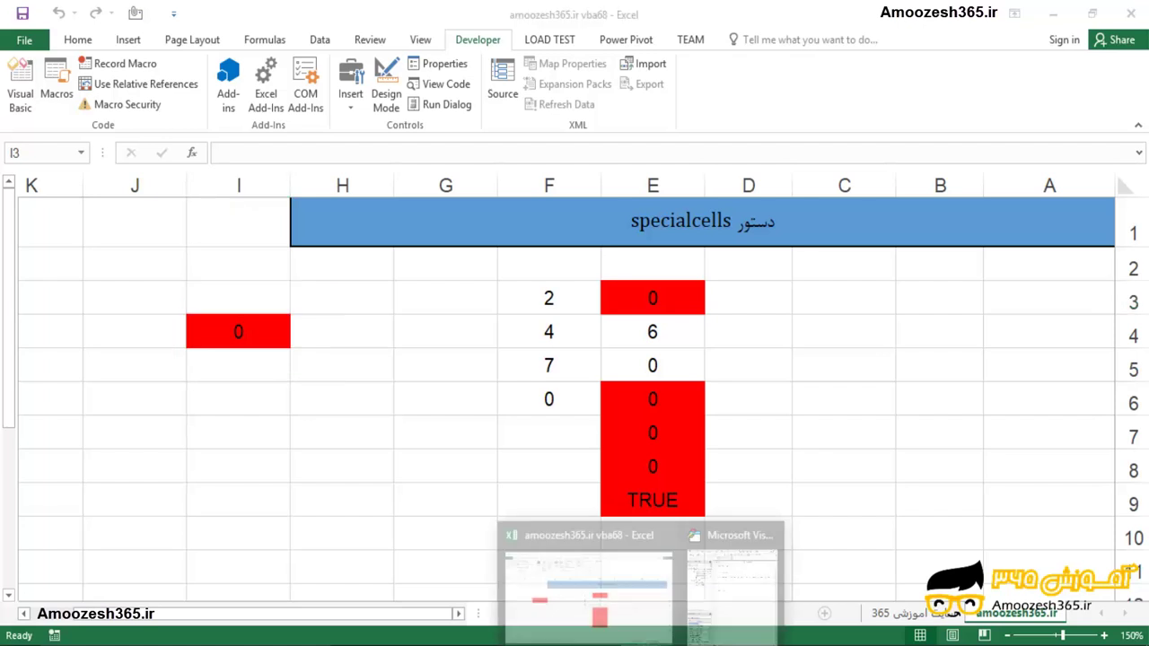
left_click(736, 574)
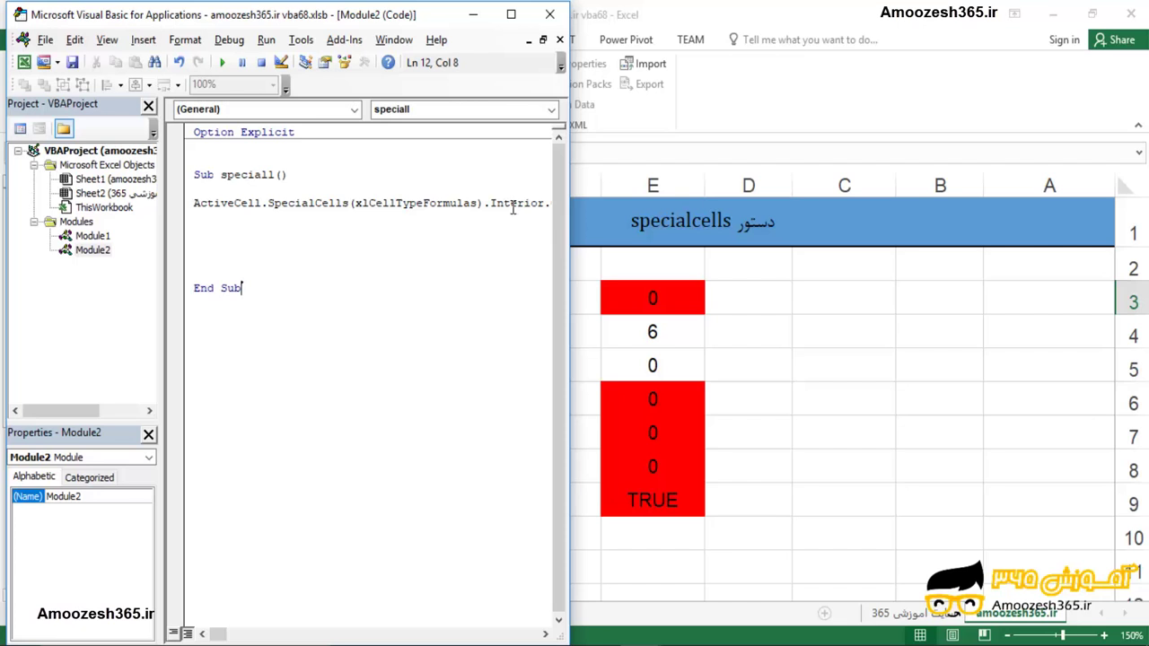
- Change the macro line to end in .Select, run it, and view the selected formula cells
left_click(514, 202)
key("Right")
key("Right")
key("Right")
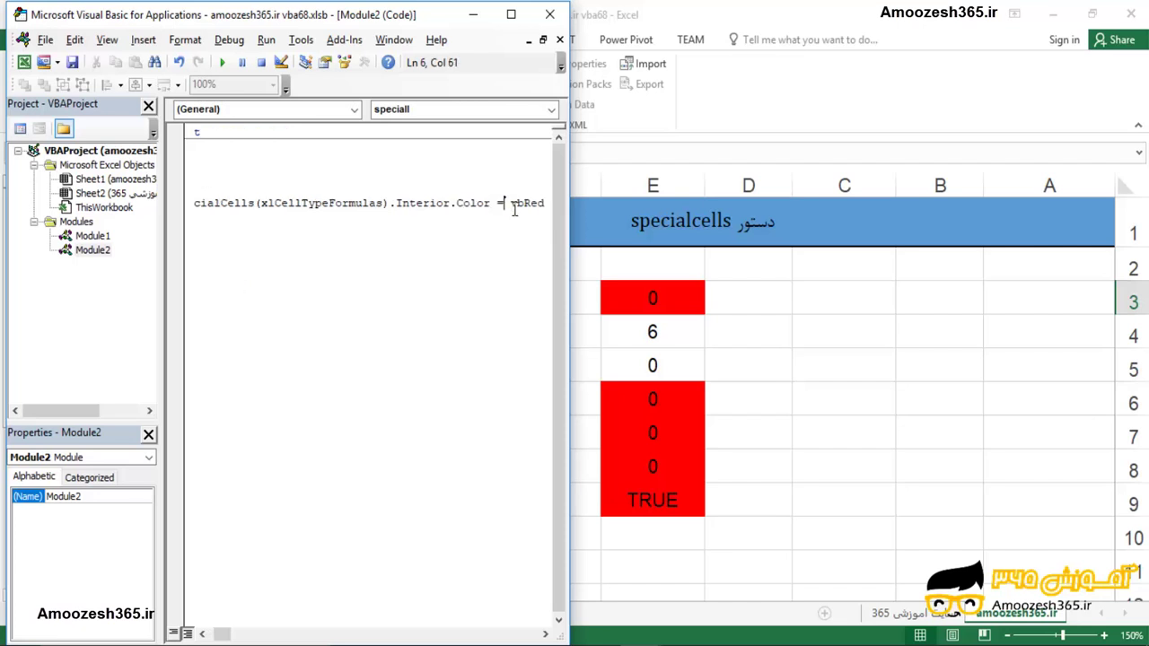
key("Return")
key("BackSpace")
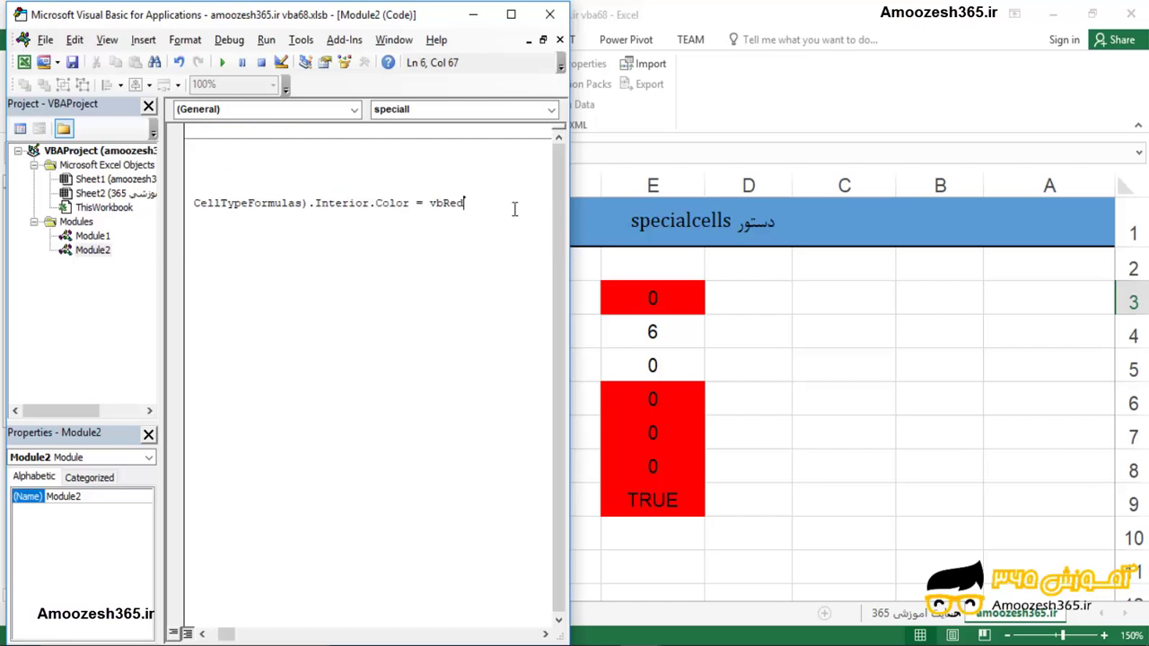
key("BackSpace")
key("BackSpace")
key("BackSpace")
key("BackSpace")
key("BackSpace")
key("BackSpace")
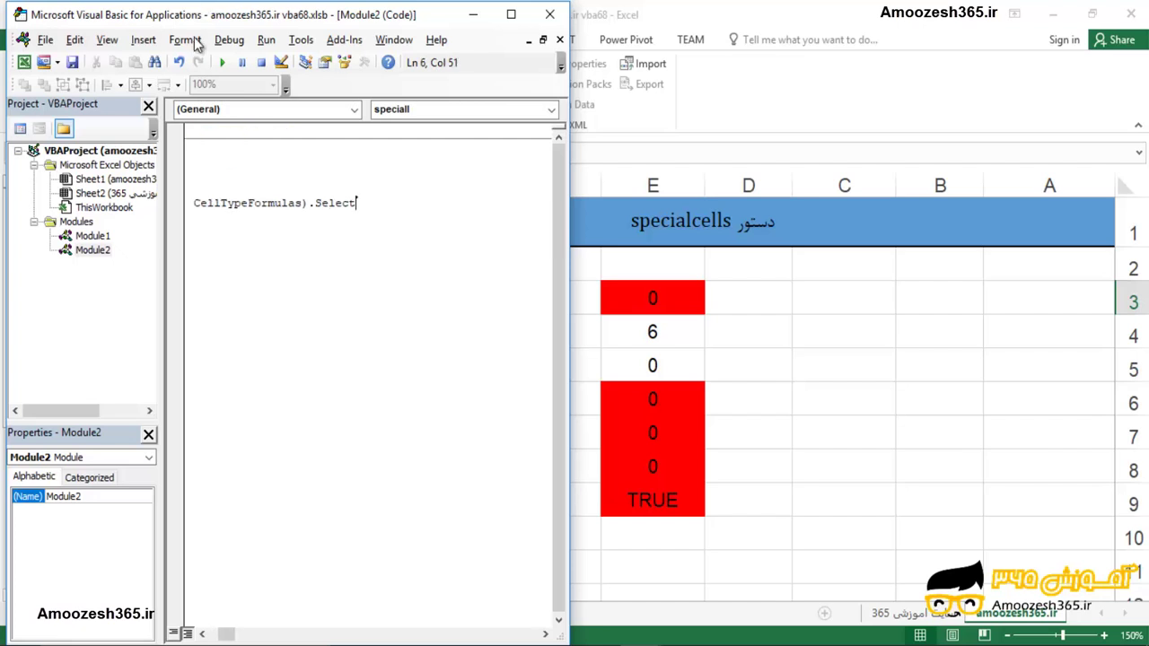
left_click(225, 63)
left_click(473, 15)
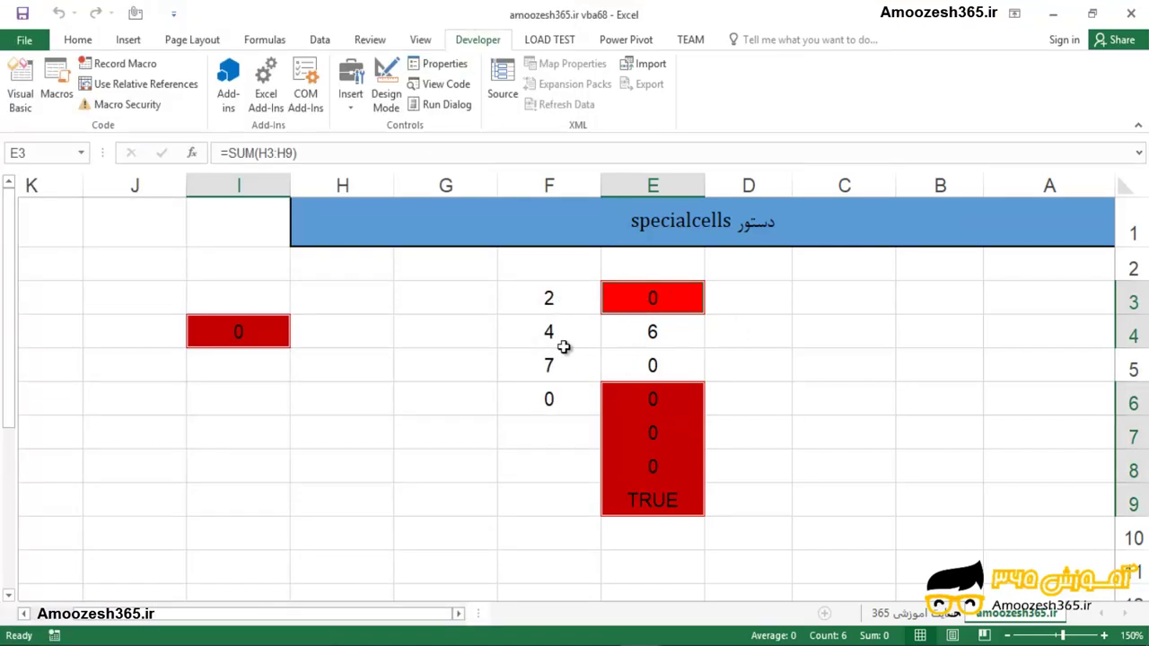
left_click(660, 503)
left_click(742, 564)
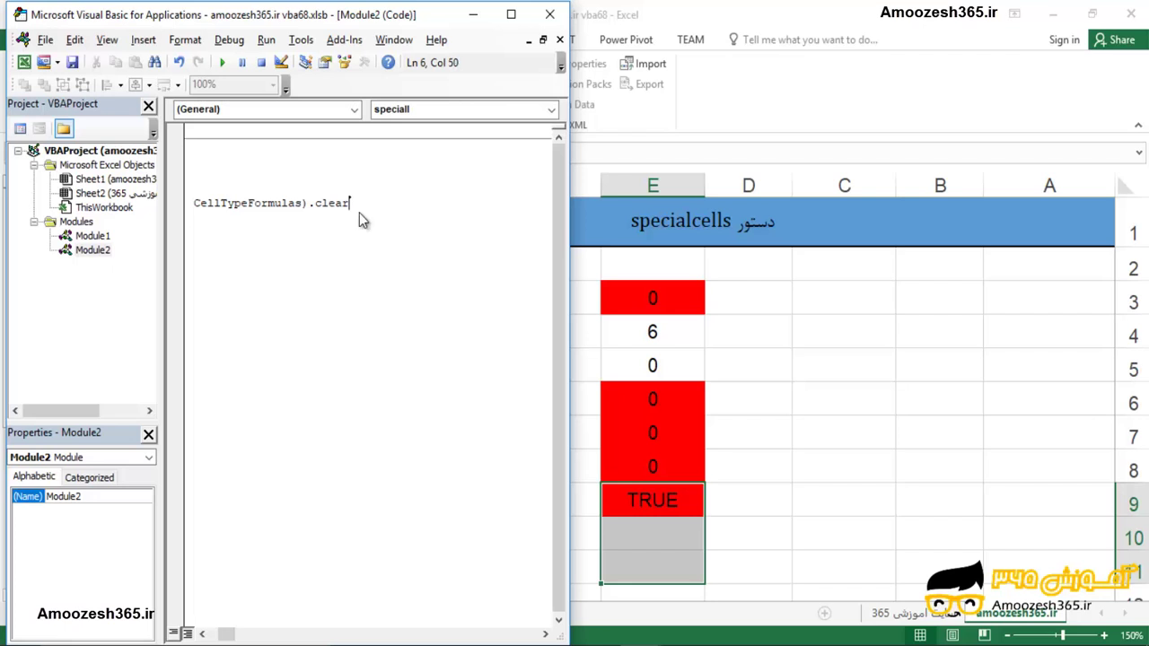
- Complete the method as .ClearContents and run speciall to empty E3, E6:E9 and I4
key("ctrl+space")
key("Down")
key("Down")
key("Down")
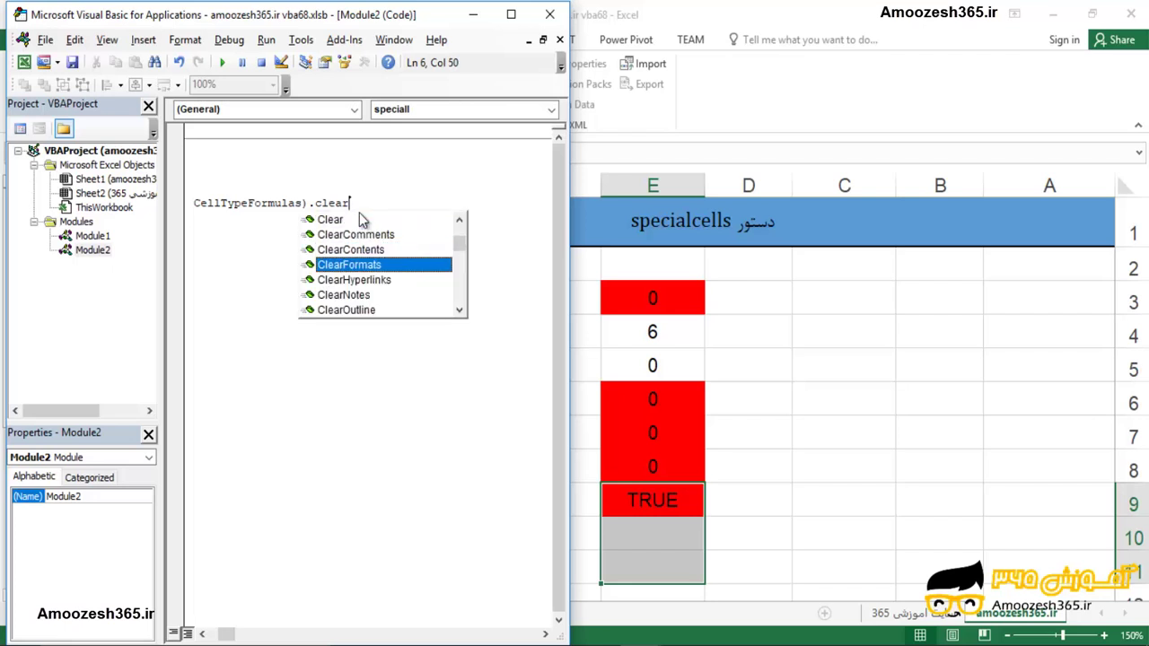
key("Up")
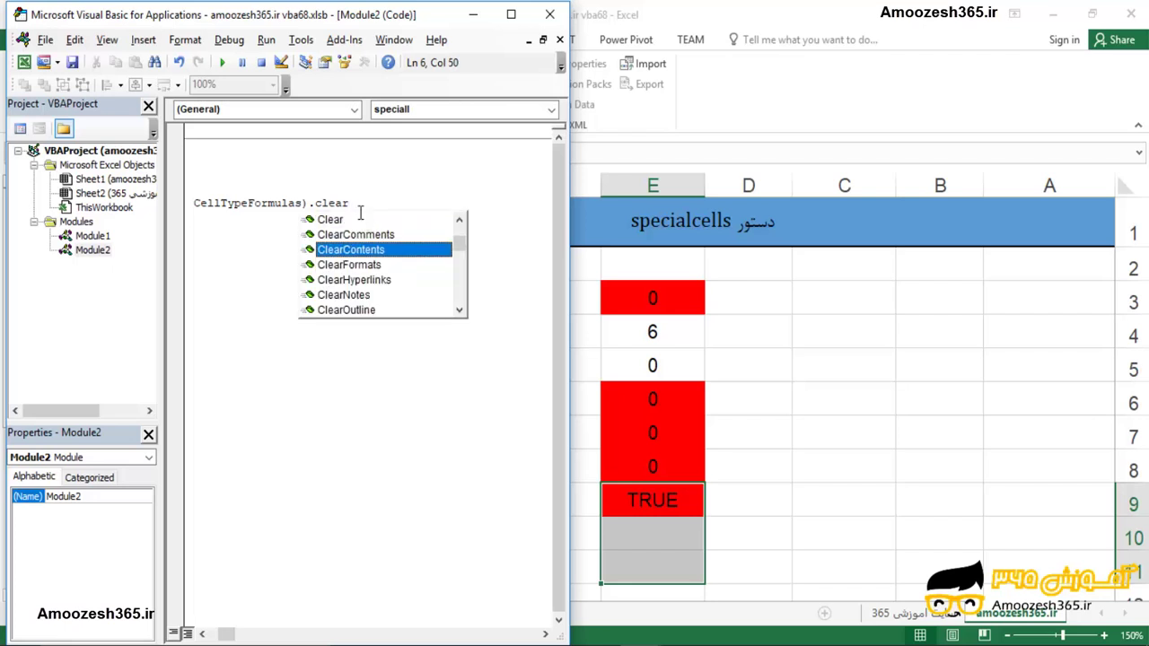
key("Tab")
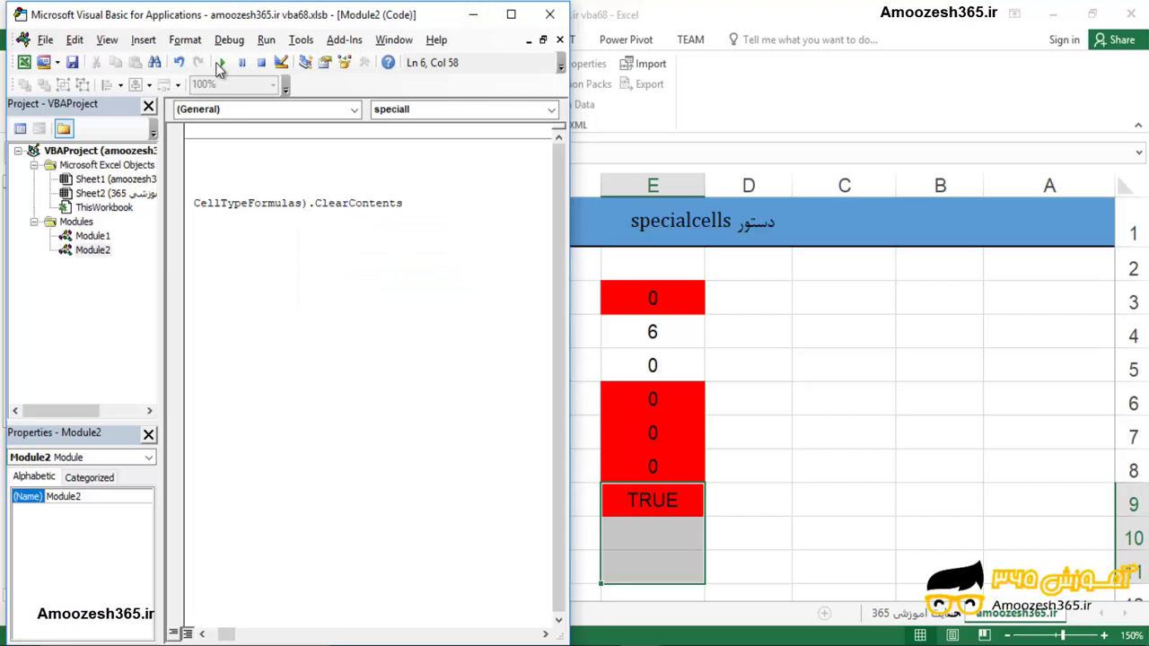
left_click(222, 62)
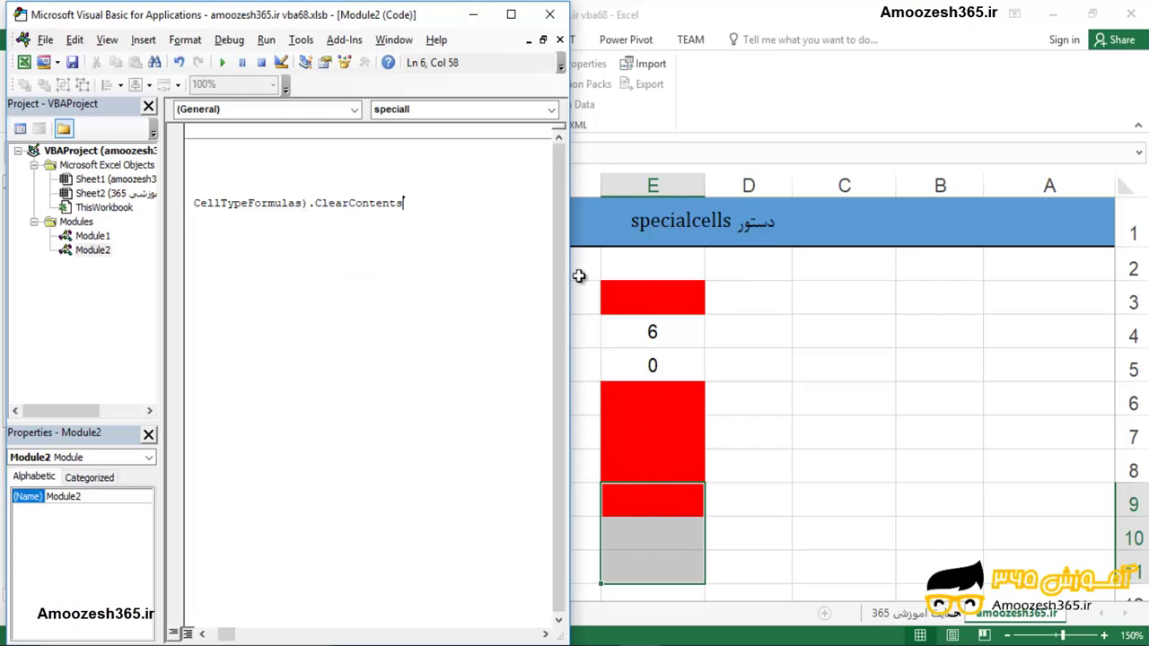
left_click(473, 15)
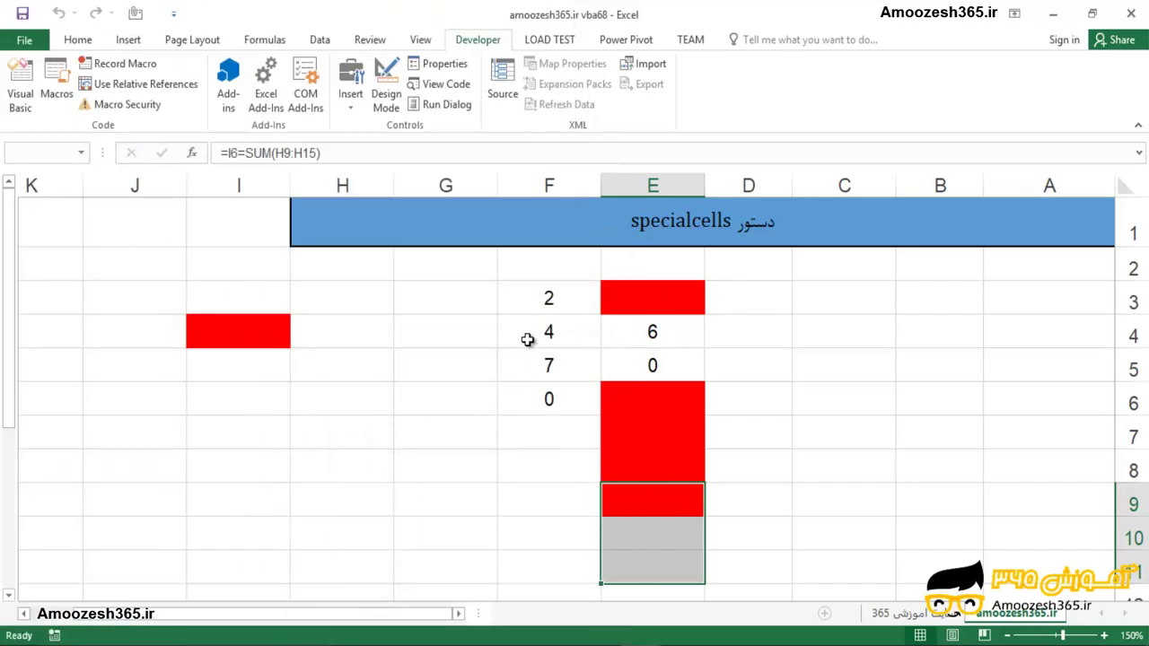